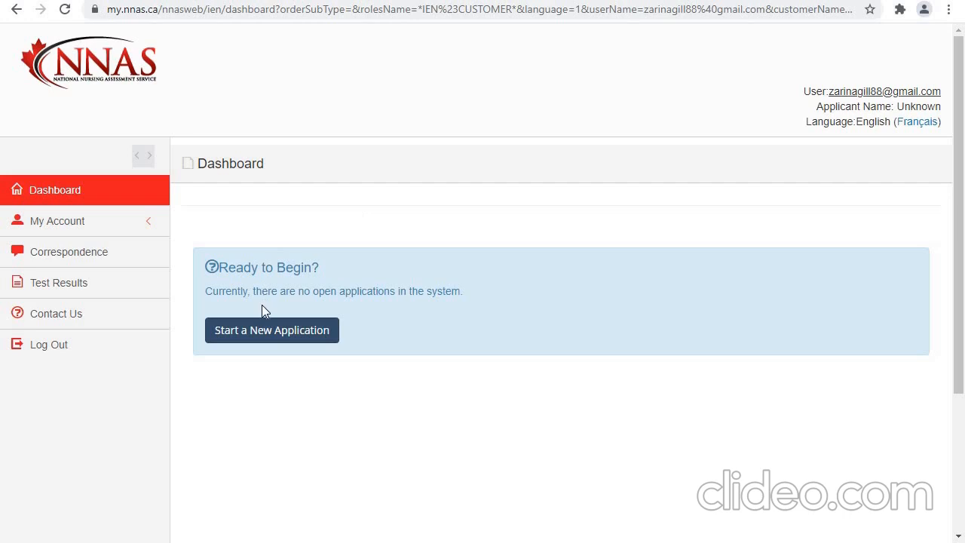
# Start a new application and answer "Yes, I understand" to the post-secondary nursing education statement
pyautogui.click(264, 339)
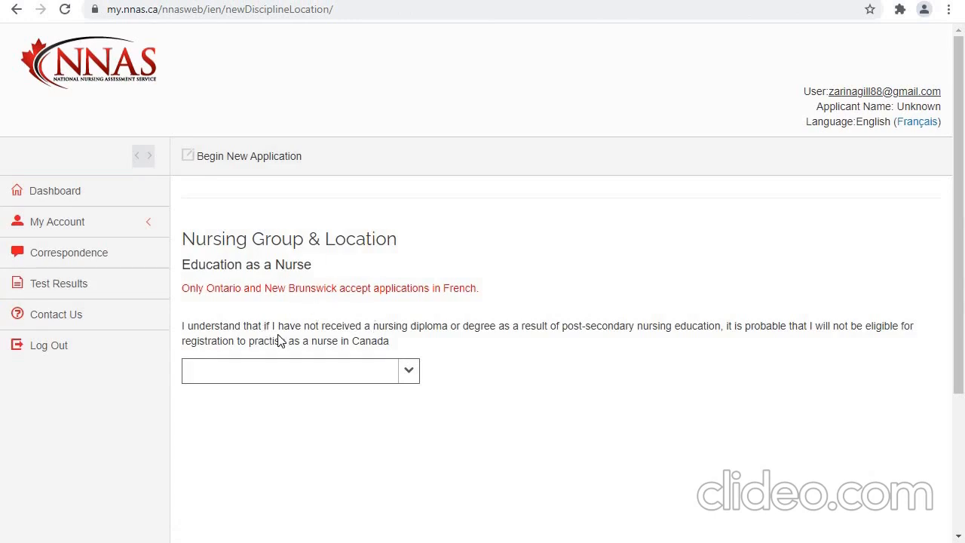
pyautogui.click(409, 370)
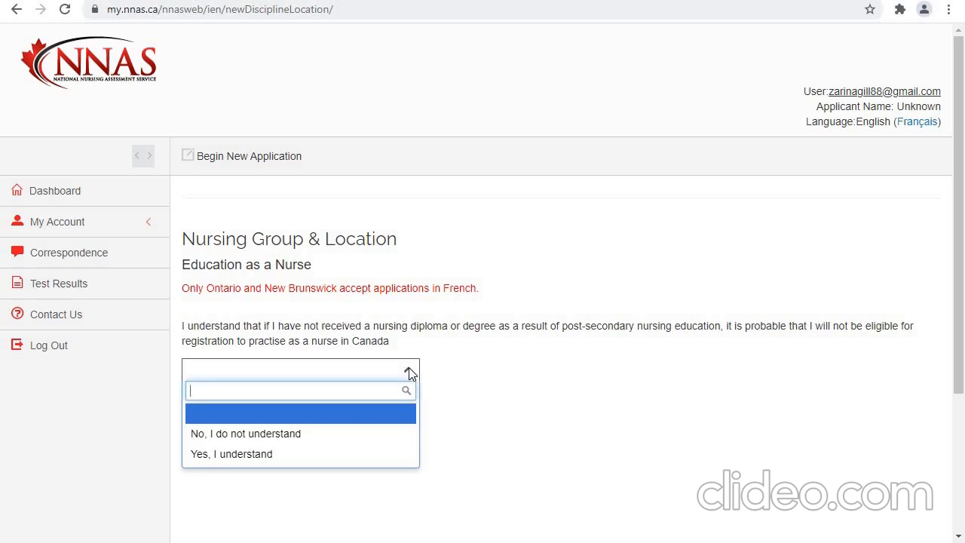
pyautogui.click(391, 454)
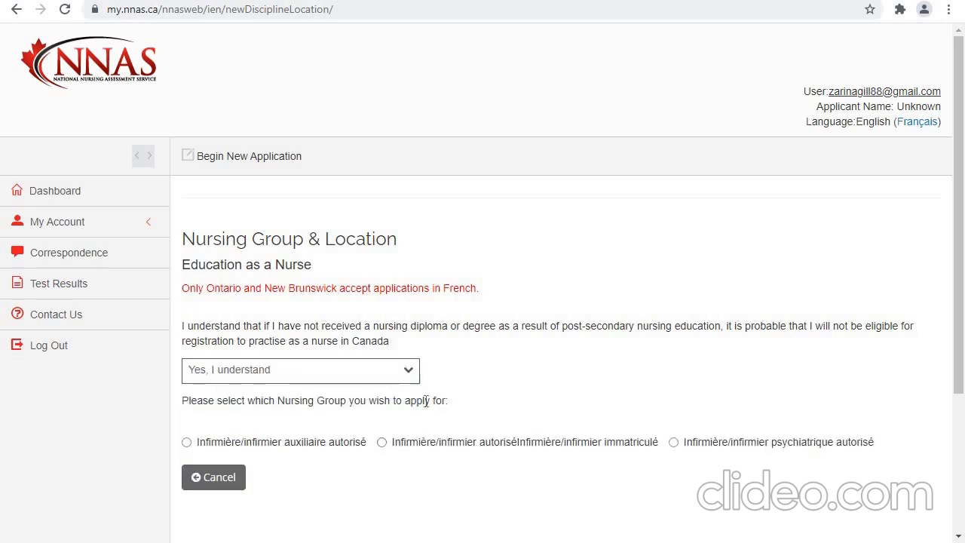
# Switch the page language to Français and choose Registered nurse as the nursing group
pyautogui.click(917, 121)
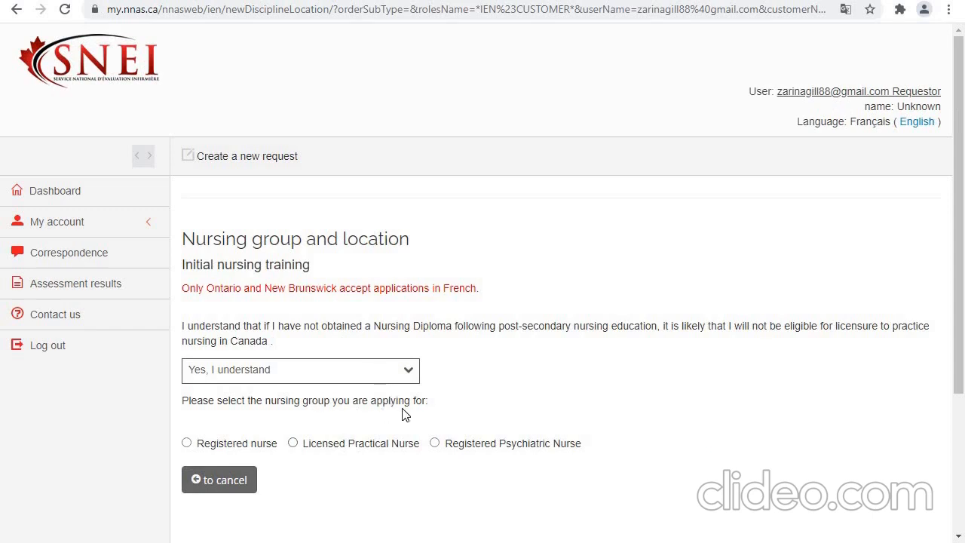
pyautogui.click(187, 443)
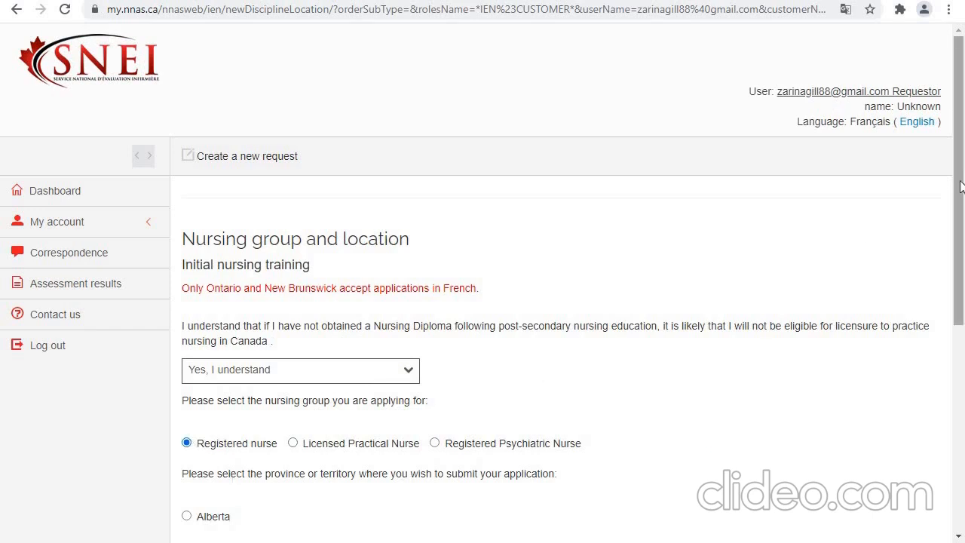
# Choose Ontario as the province, continue, and confirm understanding of the discipline and province change conditions
pyautogui.moveTo(959, 201); pyautogui.dragTo(962, 290)
pyautogui.scroll(-2, 635, 376)
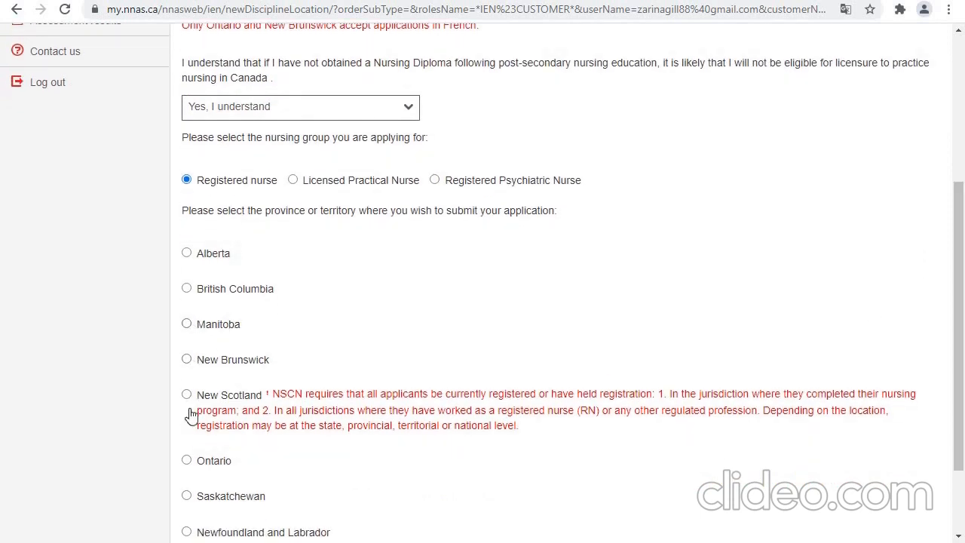
pyautogui.click(188, 461)
pyautogui.moveTo(962, 290); pyautogui.dragTo(964, 362)
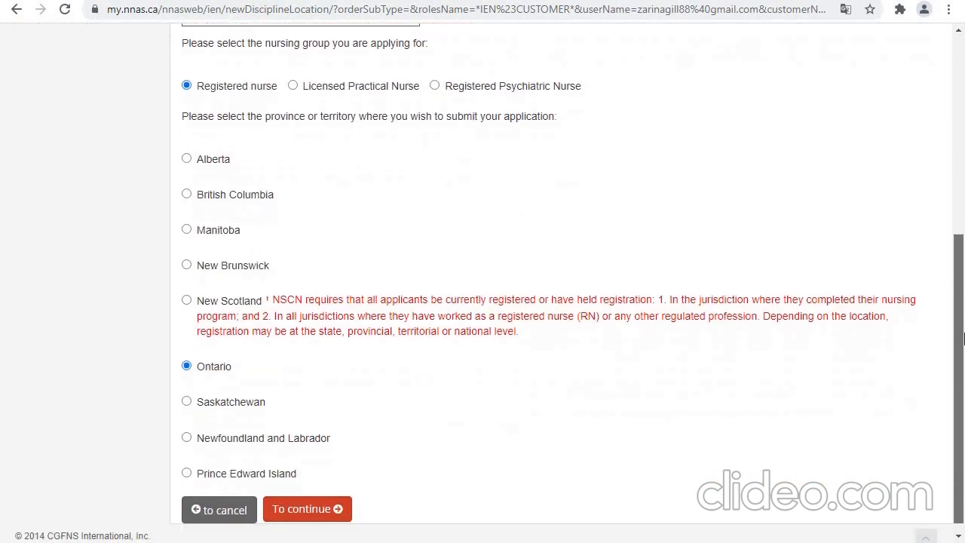
pyautogui.click(295, 506)
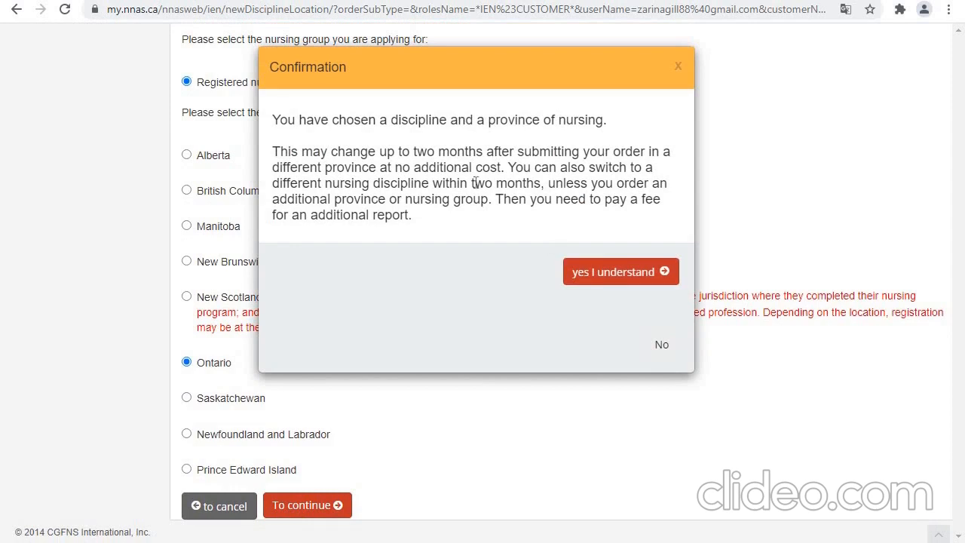
pyautogui.click(612, 275)
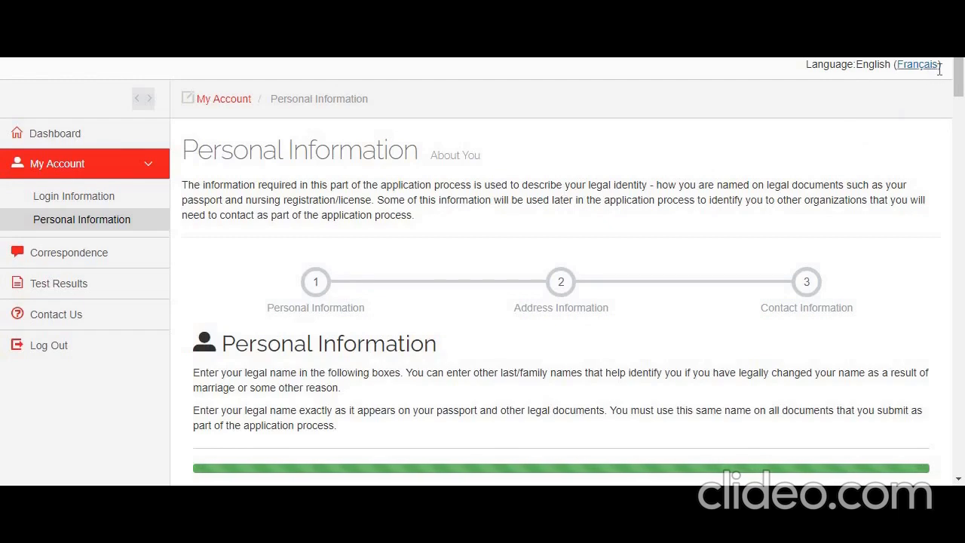
# Review the personal details, languages and physical address entries on the Personal Information form
pyautogui.moveTo(959, 79); pyautogui.dragTo(963, 181)
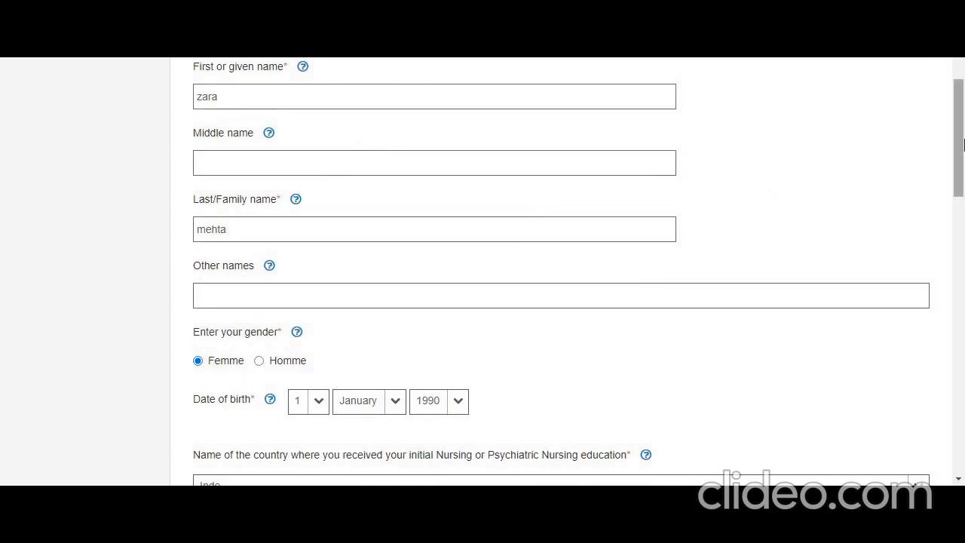
pyautogui.scroll(-2, 963, 143)
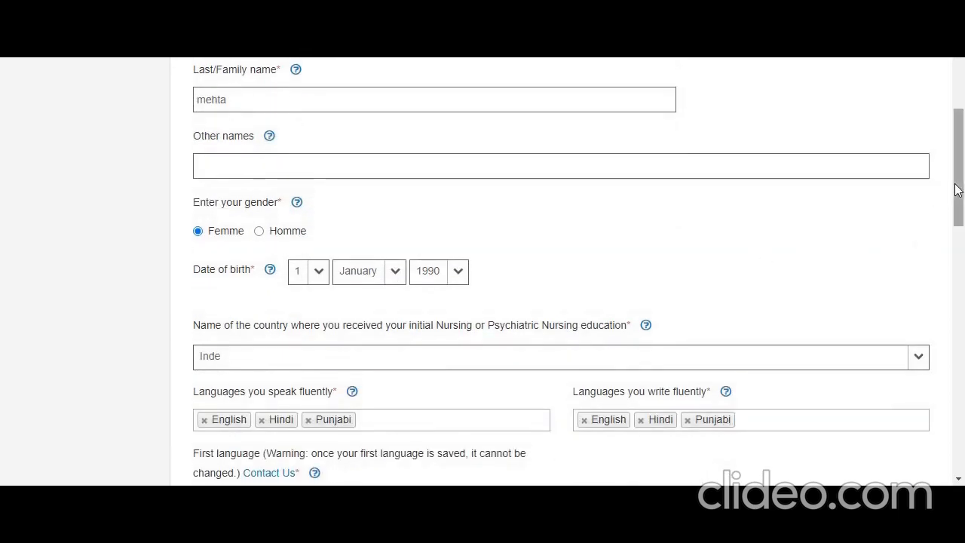
pyautogui.scroll(-2, 957, 190)
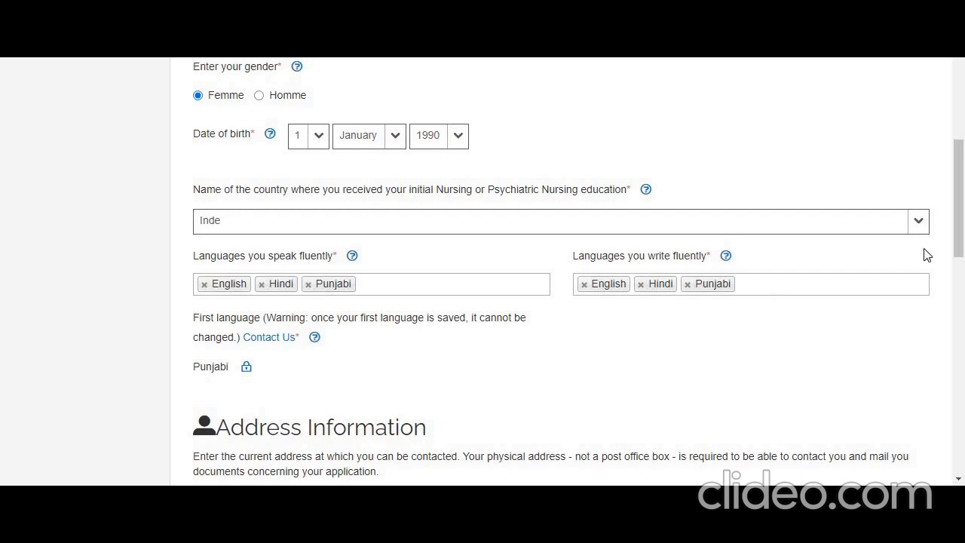
pyautogui.moveTo(961, 205); pyautogui.dragTo(963, 298)
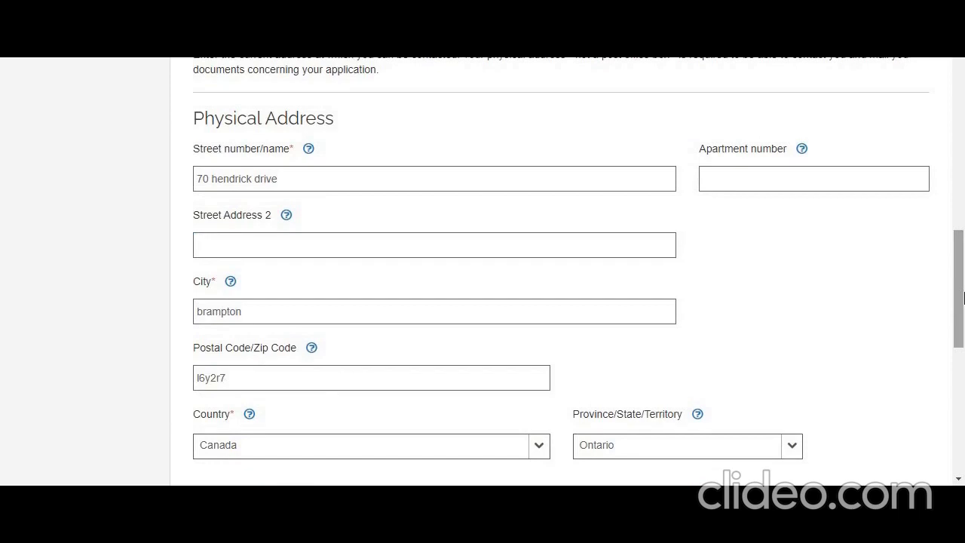
pyautogui.scroll(-2, 963, 298)
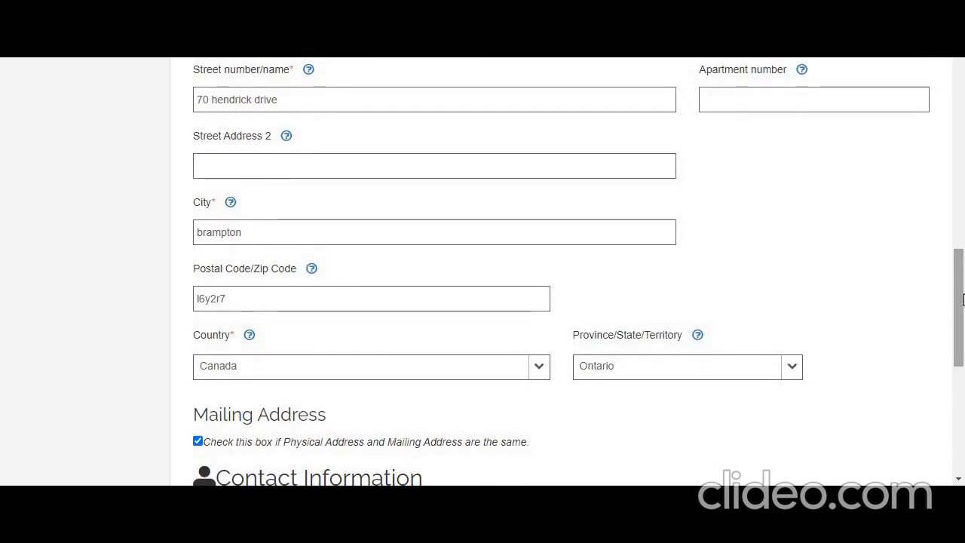
pyautogui.moveTo(963, 300); pyautogui.dragTo(963, 332)
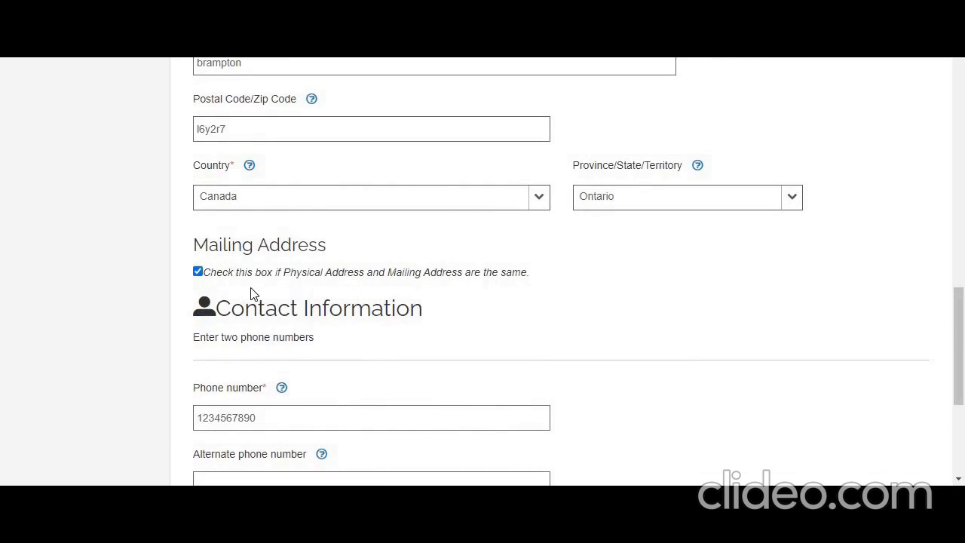
# Uncheck the identical mailing and physical address option to inspect the separate mailing address fields, and check it again
pyautogui.click(198, 272)
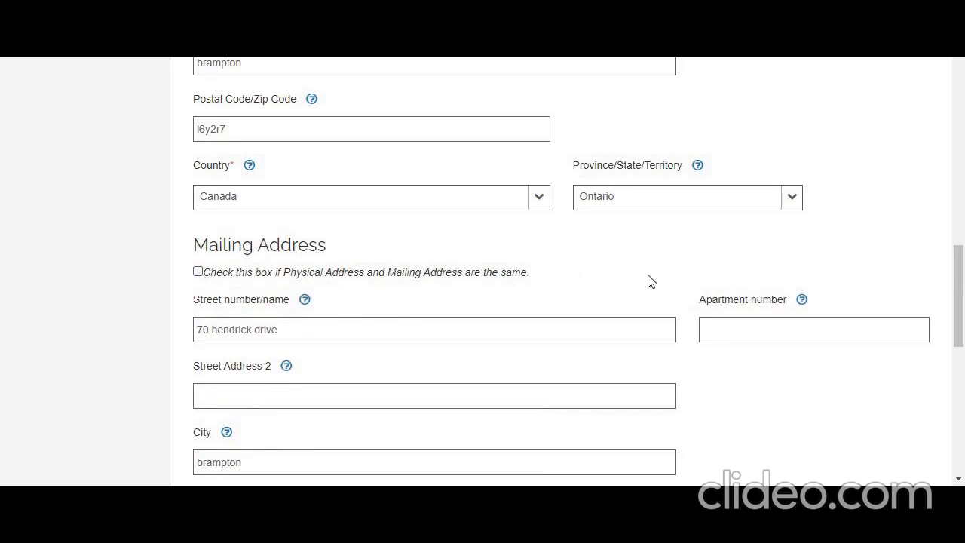
pyautogui.scroll(-3, 955, 301)
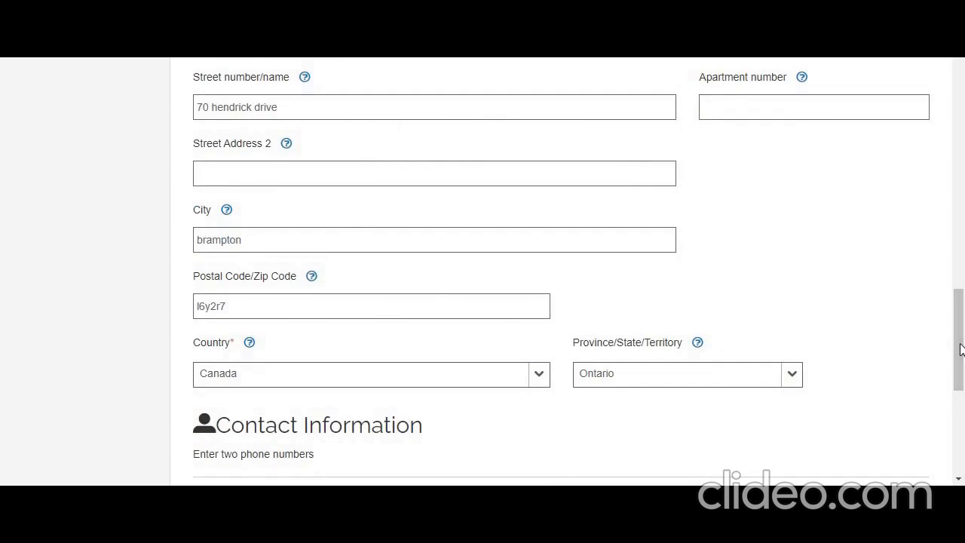
pyautogui.moveTo(961, 347); pyautogui.dragTo(962, 292)
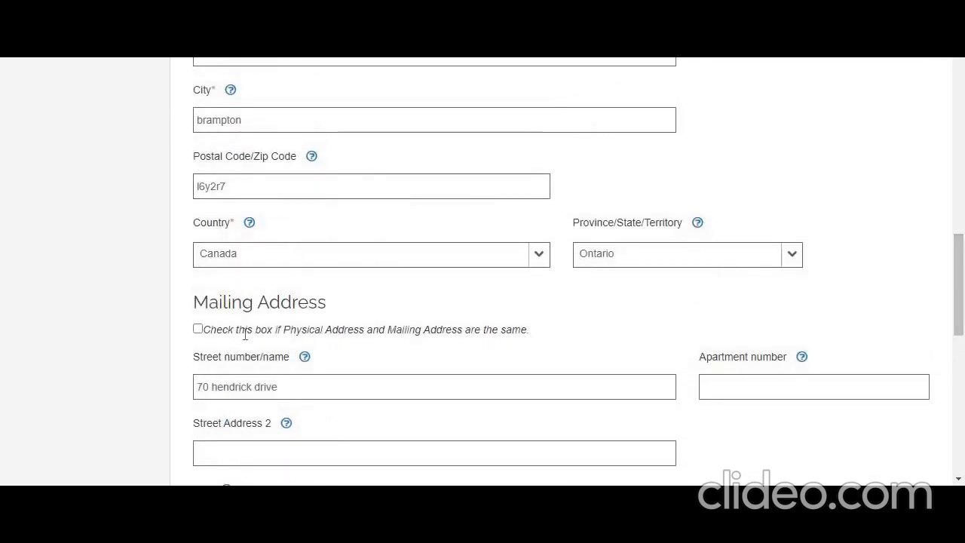
pyautogui.click(198, 329)
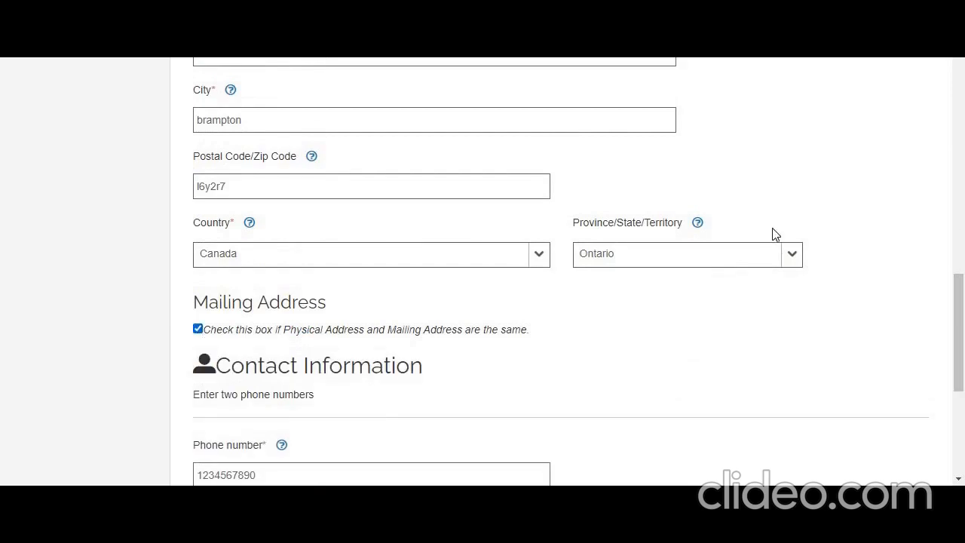
# Submit the completed Personal Information form
pyautogui.scroll(-5, 962, 315)
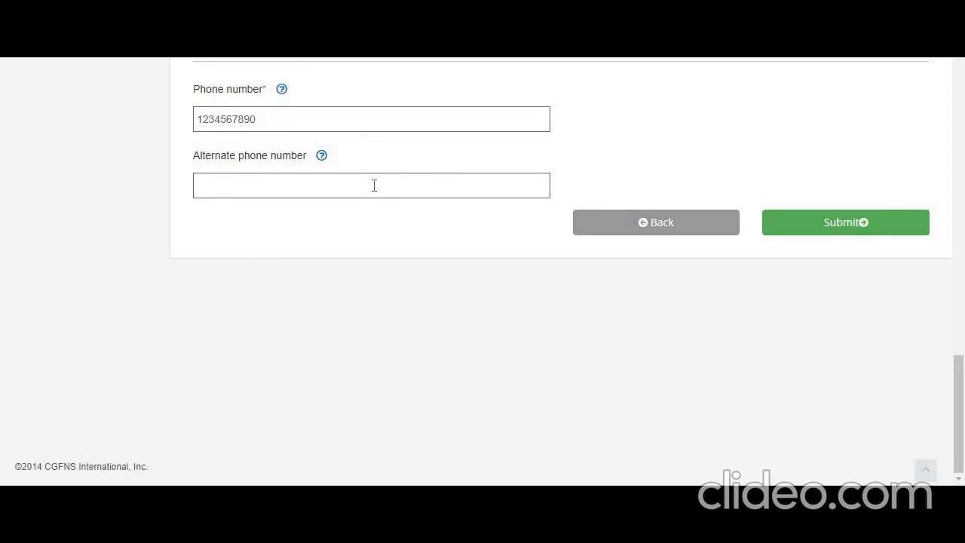
pyautogui.click(839, 222)
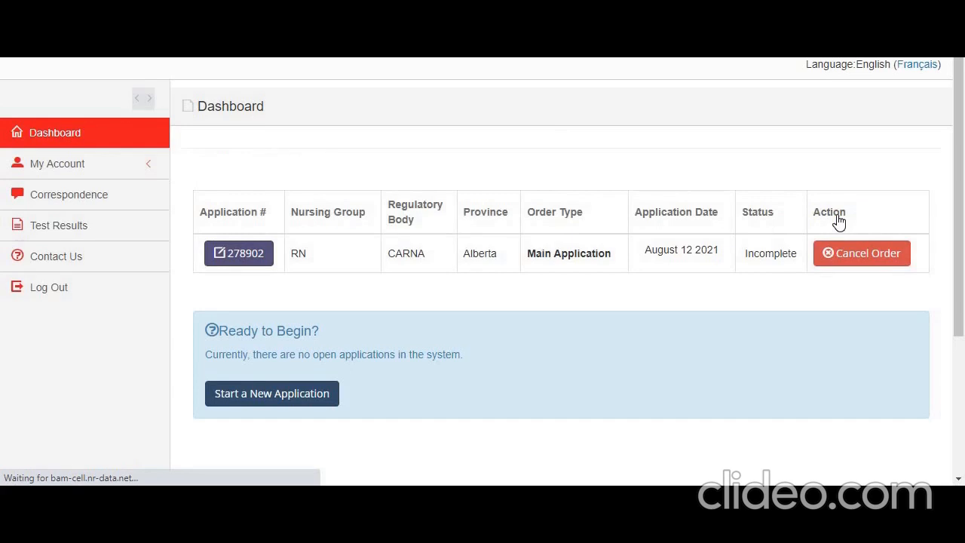
# Open the incomplete RN main application and the Adarsh College Of Nursing entry in Part A: Education
pyautogui.click(251, 266)
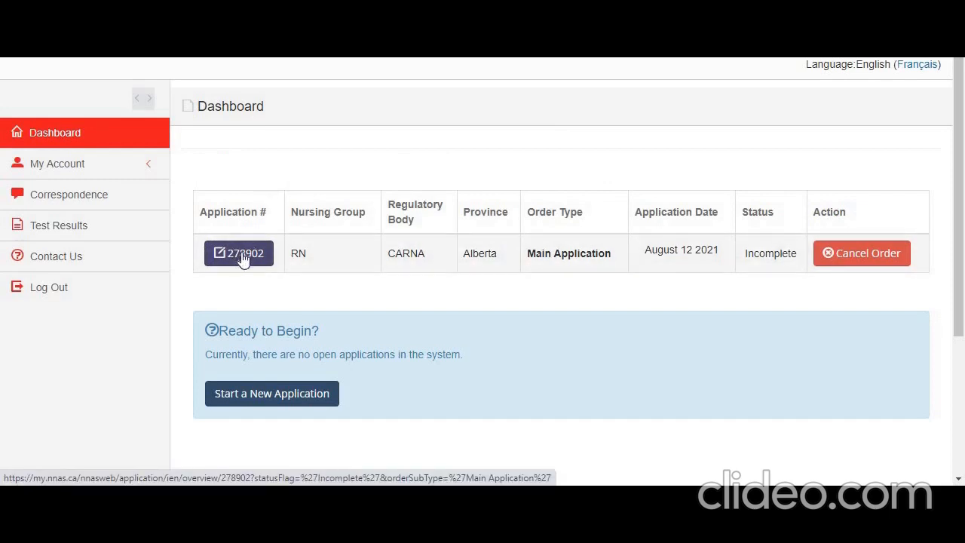
pyautogui.click(242, 257)
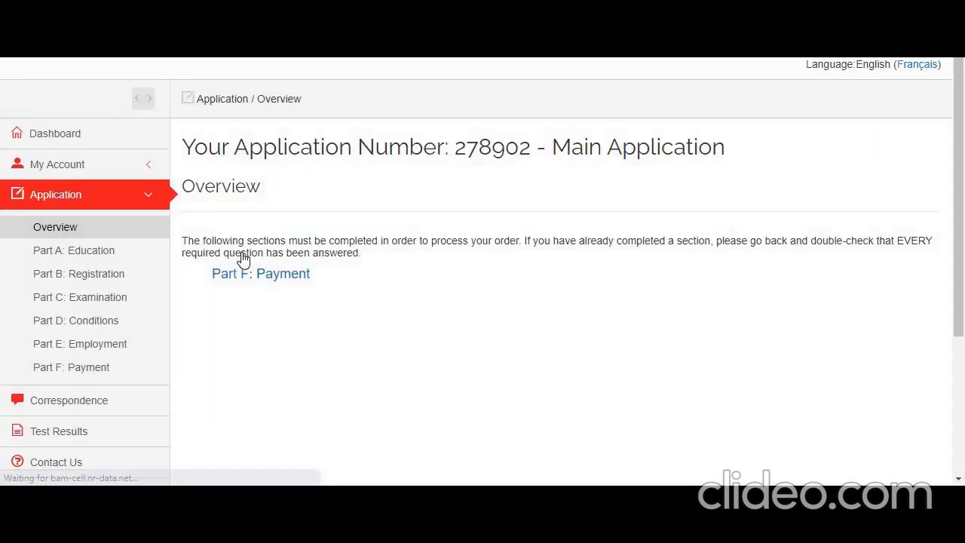
pyautogui.click(100, 256)
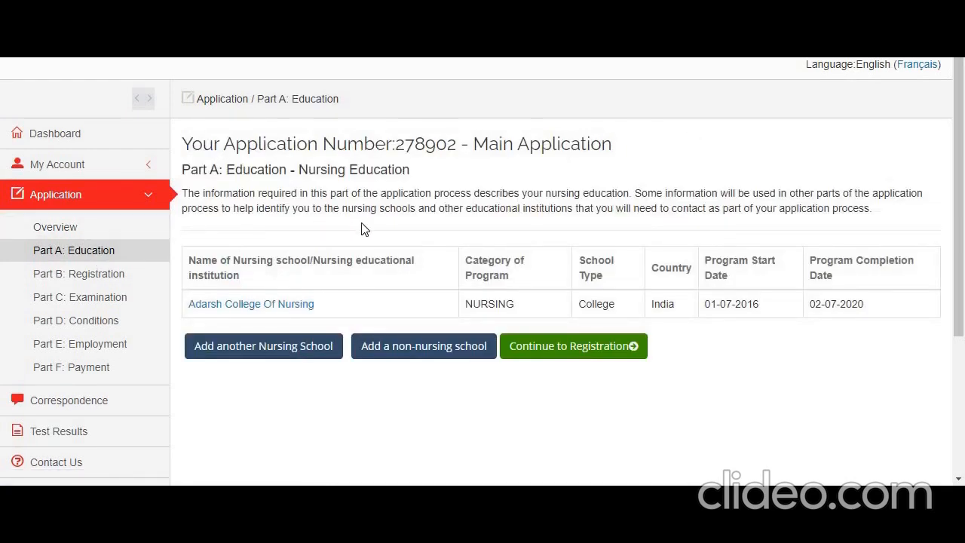
pyautogui.click(290, 305)
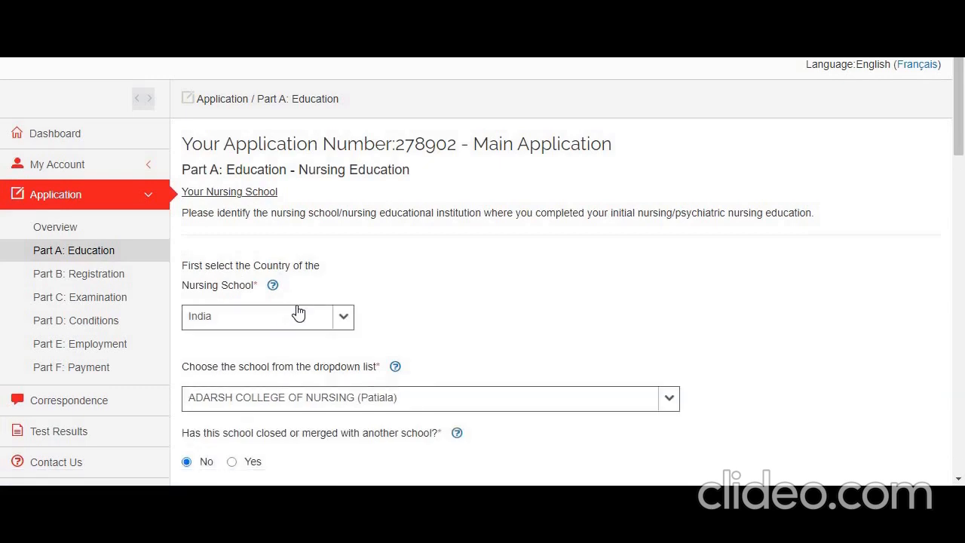
# Examine the country selection for the nursing school without changing it
pyautogui.moveTo(274, 287)
pyautogui.moveTo(963, 126); pyautogui.dragTo(962, 178)
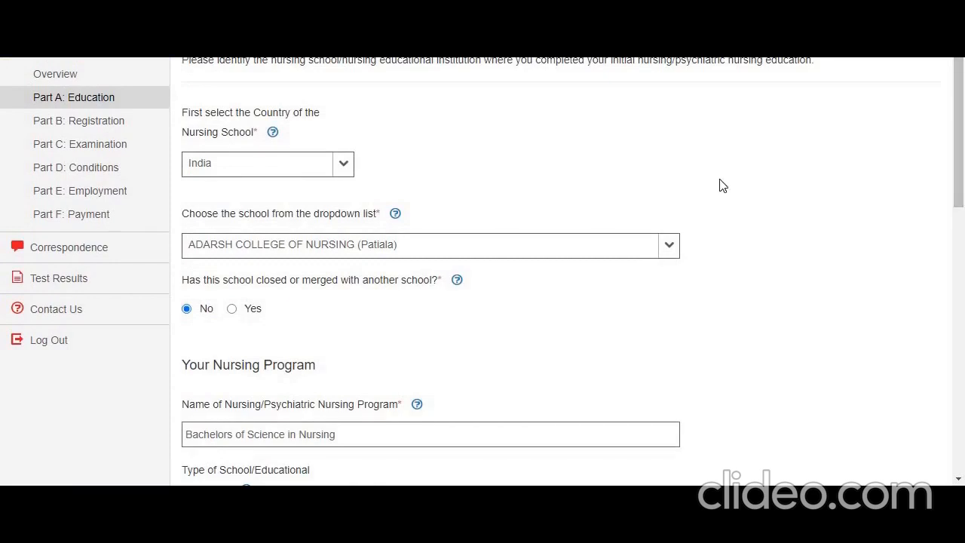
pyautogui.click(341, 166)
pyautogui.click(417, 166)
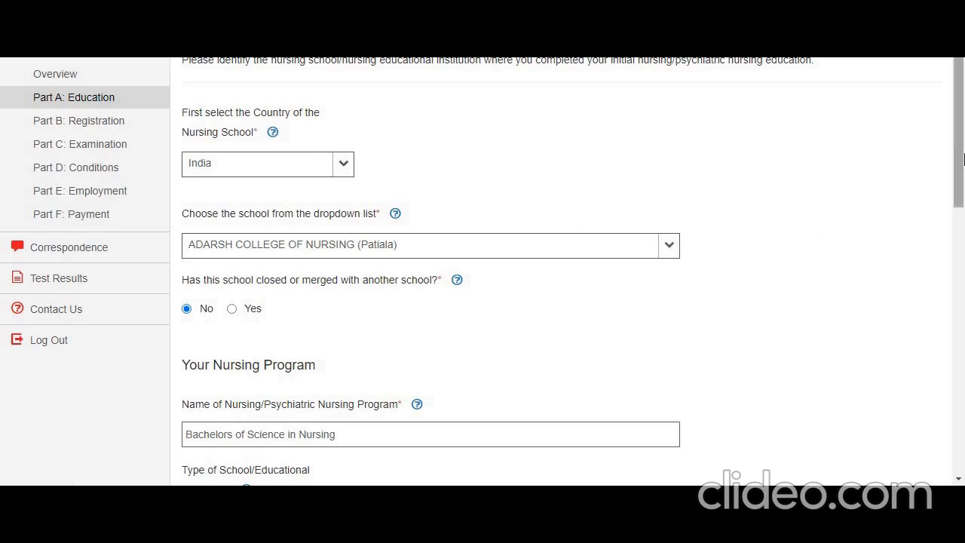
# Answer Yes to whether the school closed or merged to inspect the extra field, and set it back to No
pyautogui.moveTo(961, 167); pyautogui.dragTo(963, 198)
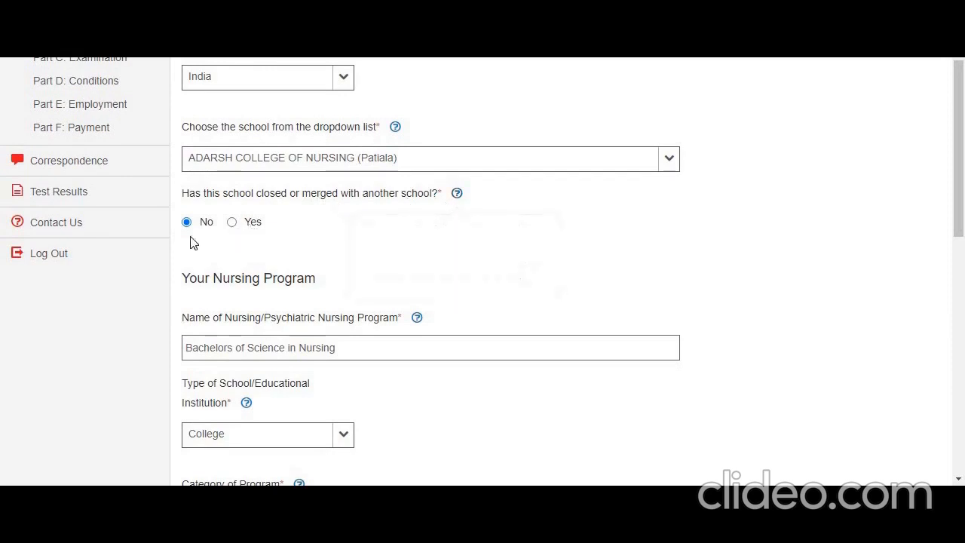
pyautogui.click(233, 222)
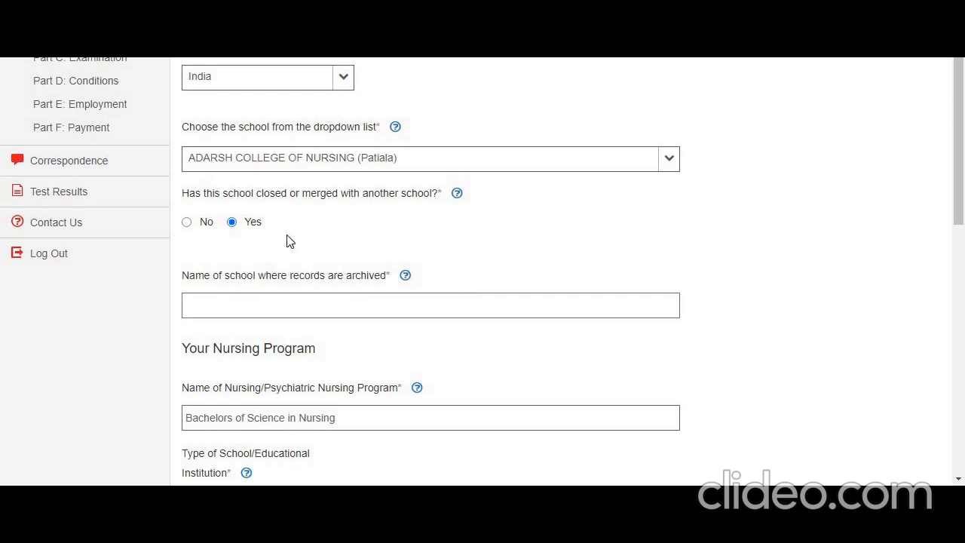
pyautogui.click(187, 226)
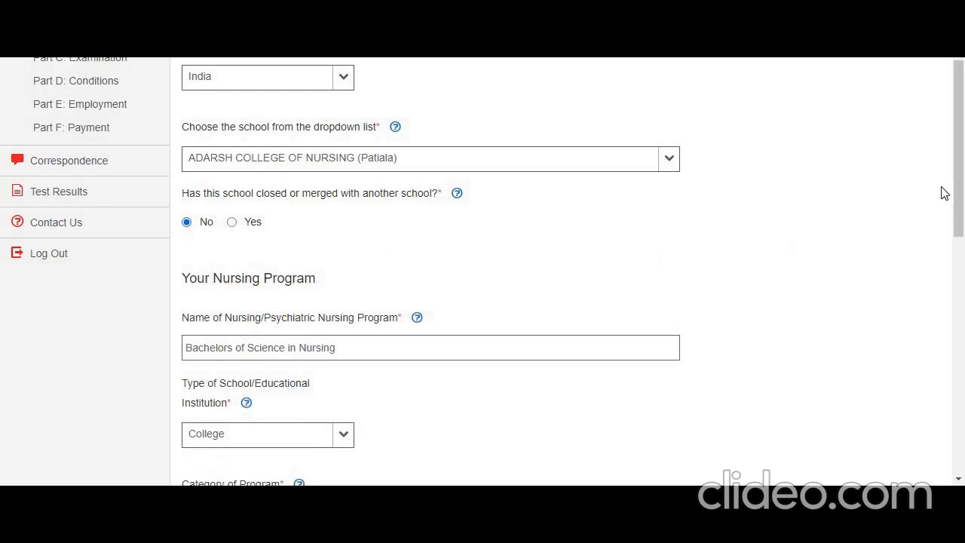
# Examine the available options for the type of educational institution and the category of program
pyautogui.moveTo(961, 174); pyautogui.dragTo(899, 236)
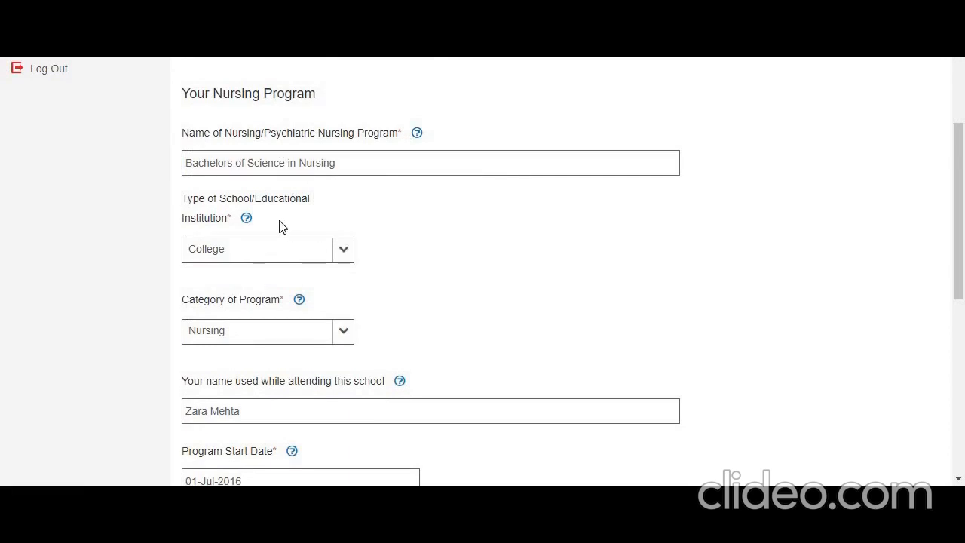
pyautogui.click(346, 253)
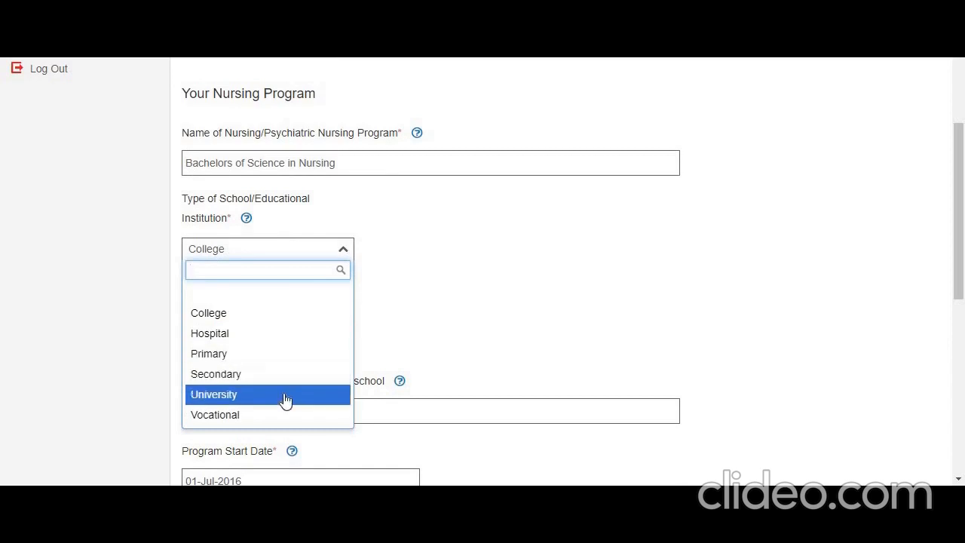
pyautogui.click(425, 276)
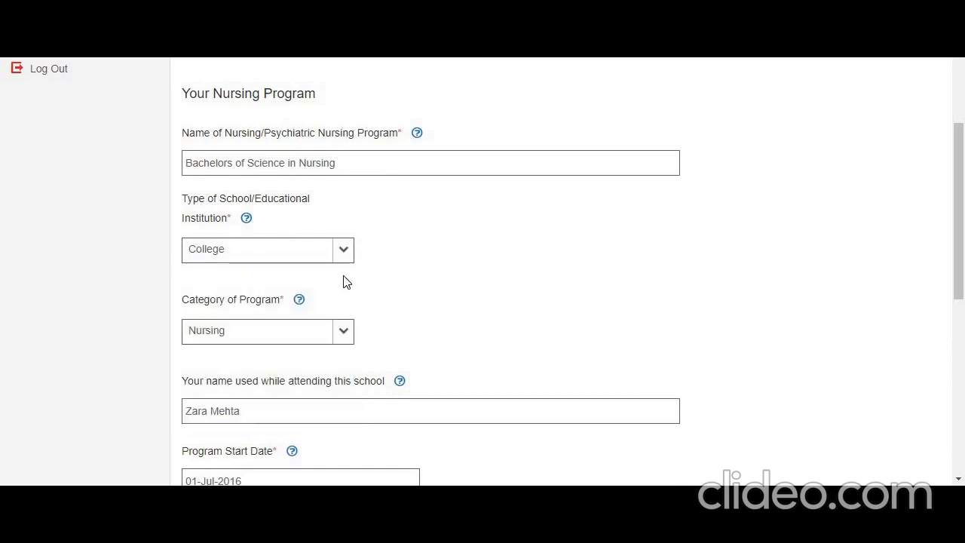
pyautogui.click(348, 337)
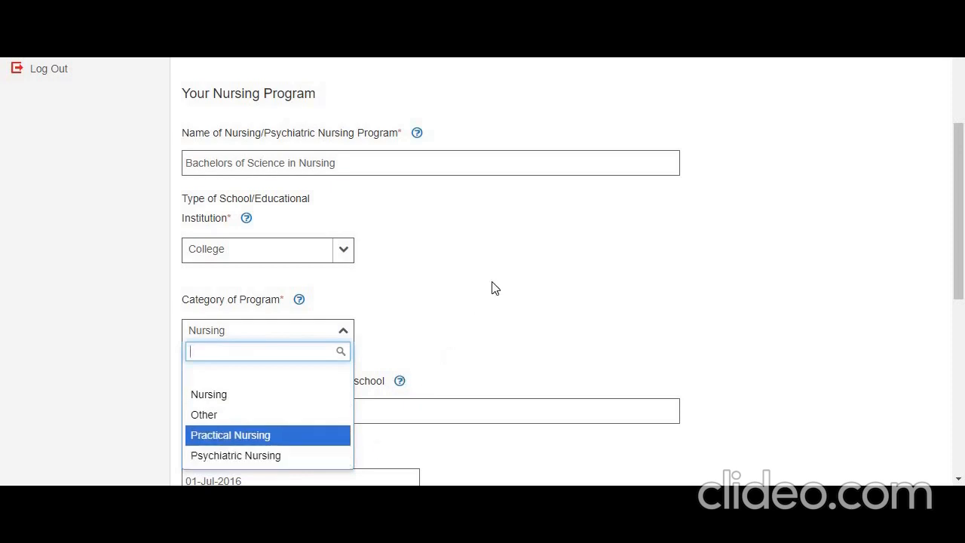
pyautogui.click(449, 303)
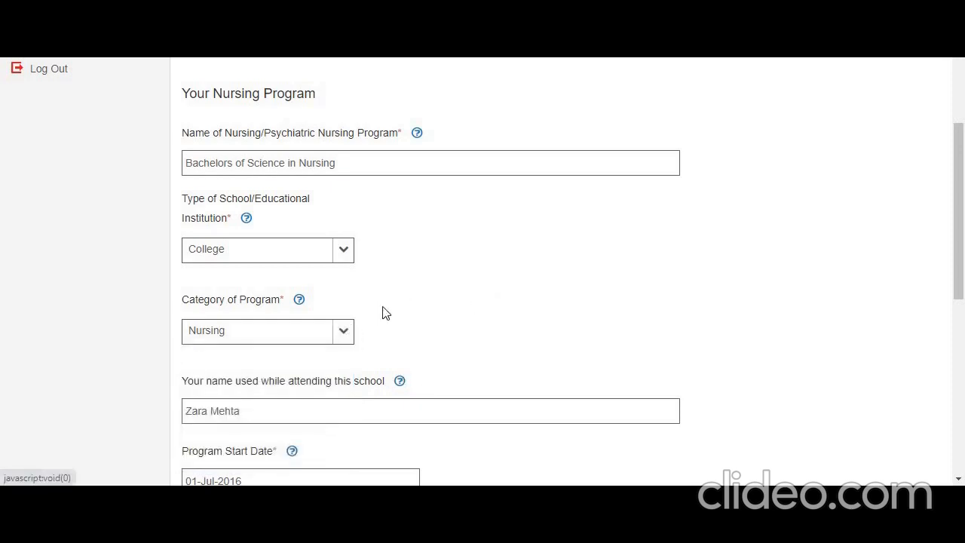
# Review the nursing program's start and completion date fields and their help notes
pyautogui.scroll(-1, 958, 244)
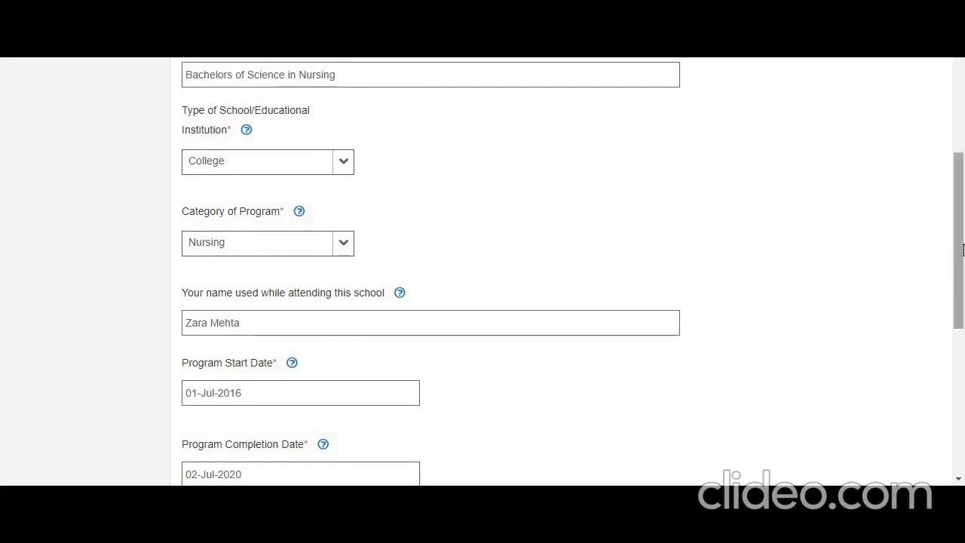
pyautogui.moveTo(962, 251); pyautogui.dragTo(964, 308)
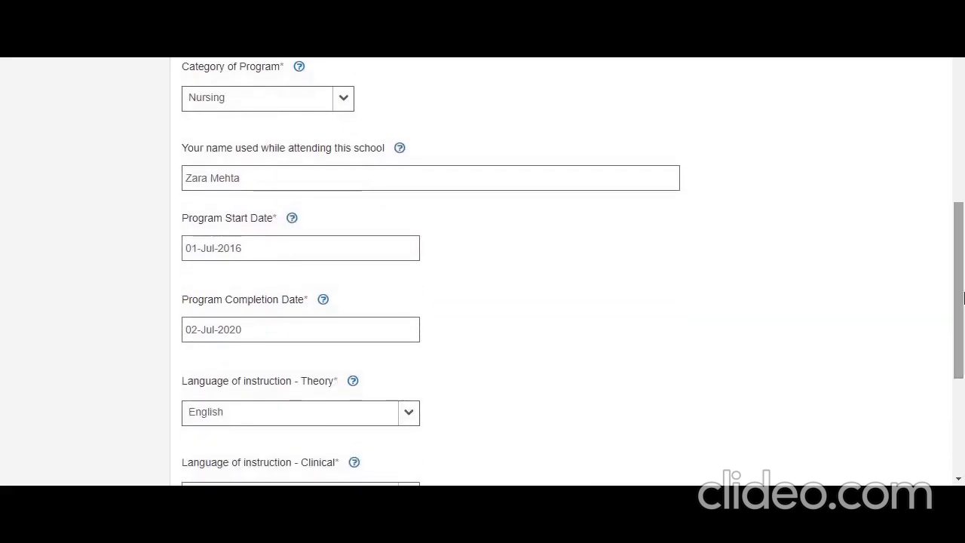
pyautogui.moveTo(293, 228)
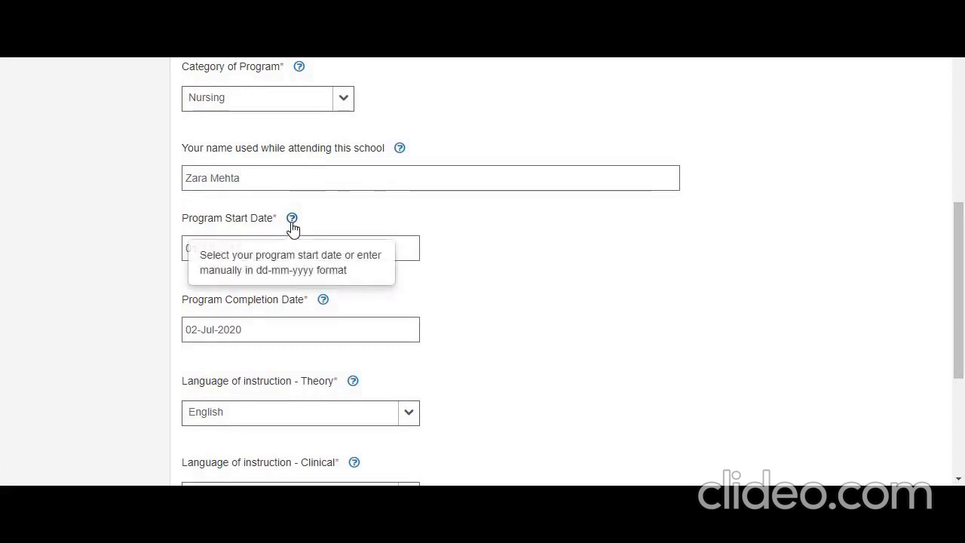
pyautogui.moveTo(322, 304)
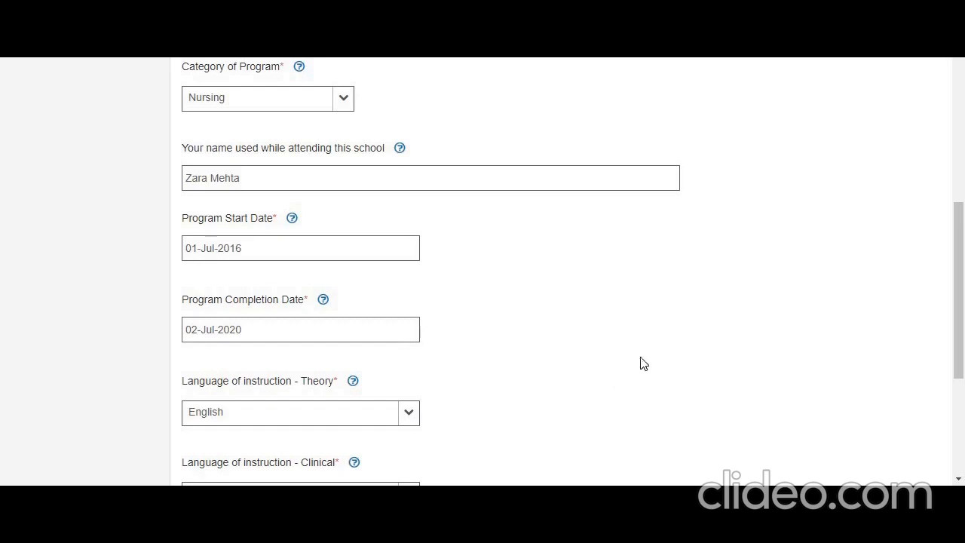
# Examine the language options for theory instruction and for the institution's primary language without changing them
pyautogui.moveTo(963, 263); pyautogui.dragTo(963, 314)
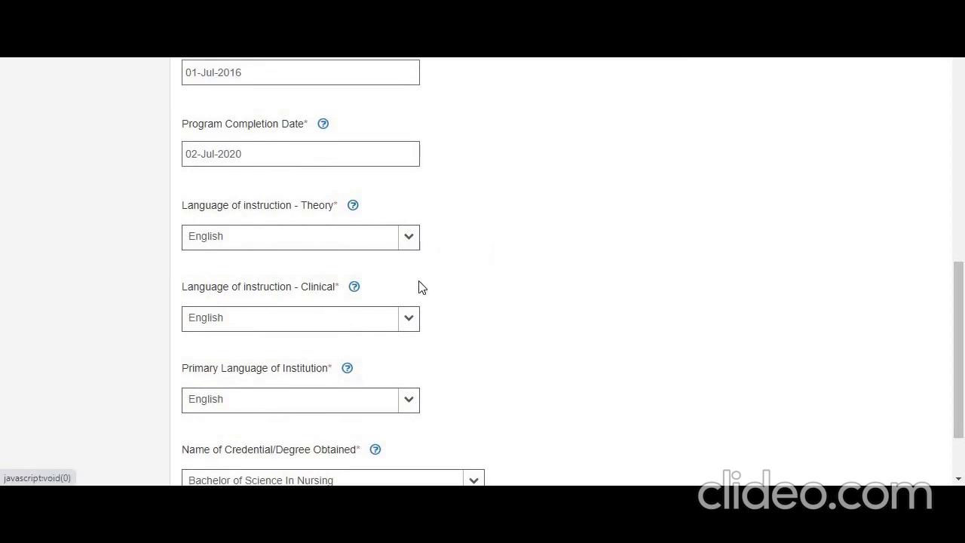
pyautogui.click(410, 240)
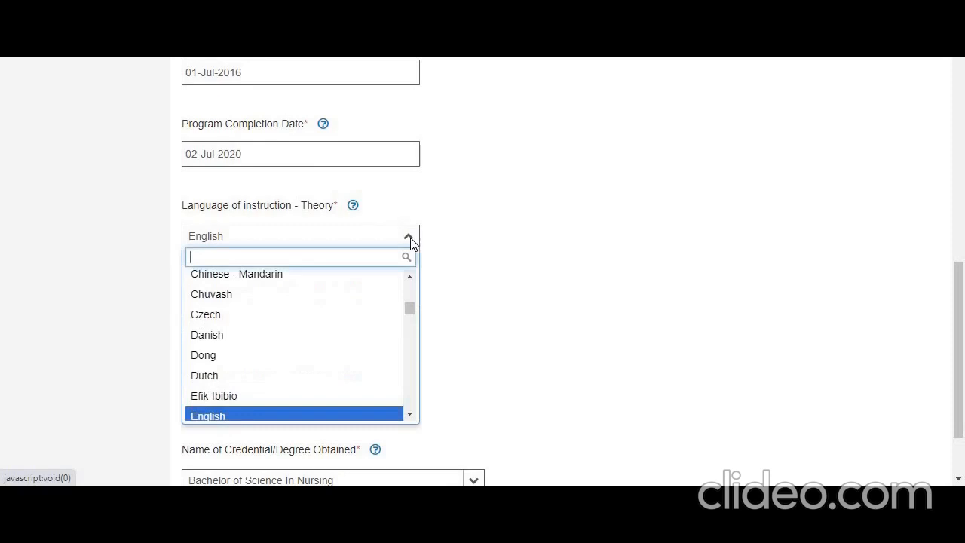
pyautogui.click(489, 256)
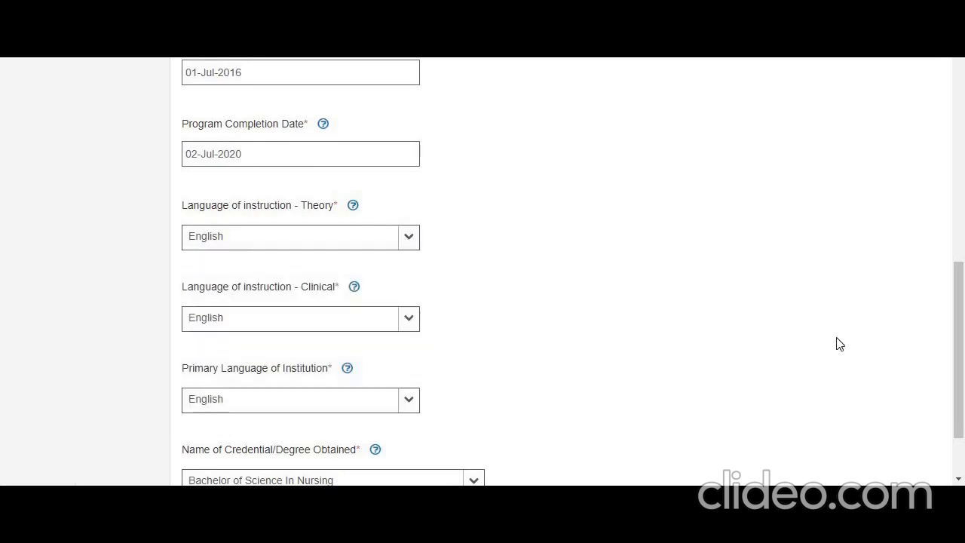
pyautogui.moveTo(960, 302); pyautogui.dragTo(962, 336)
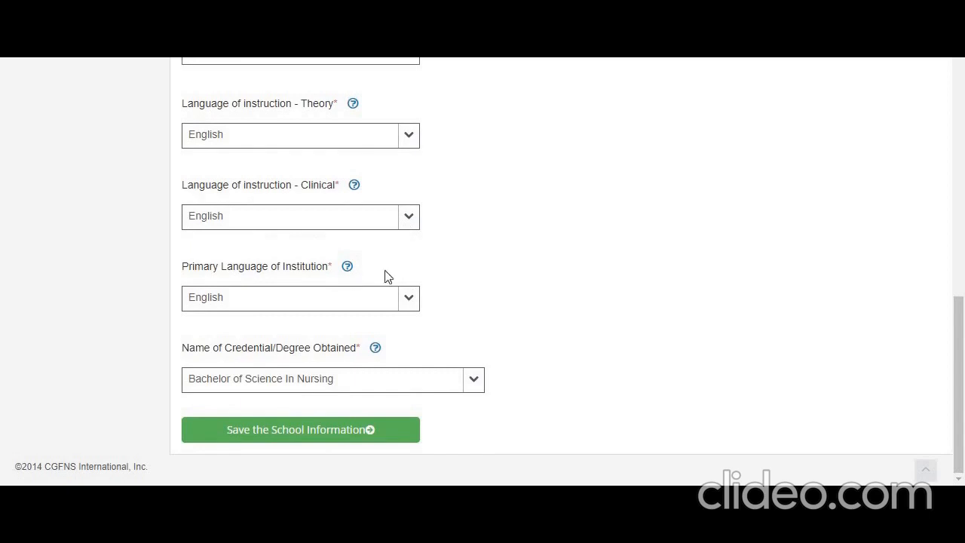
pyautogui.click(410, 298)
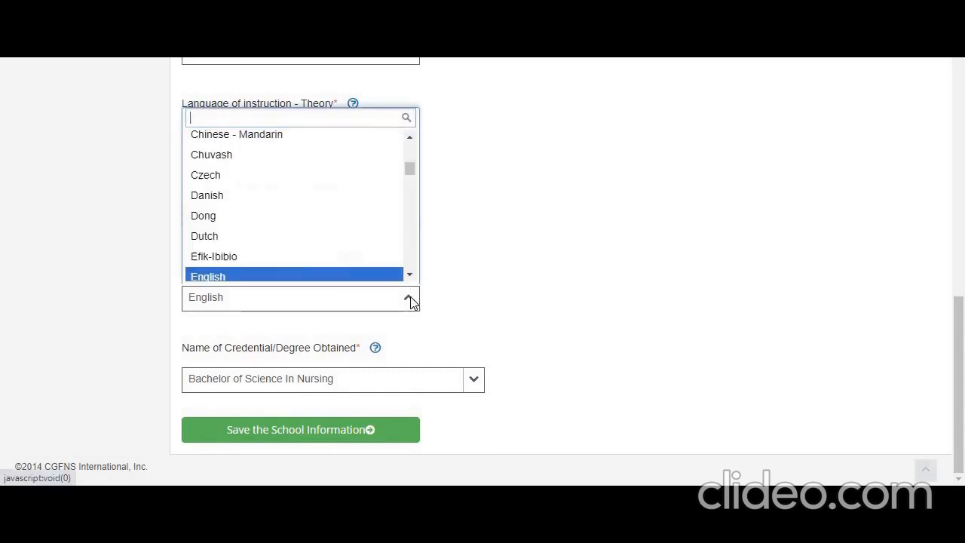
pyautogui.click(547, 280)
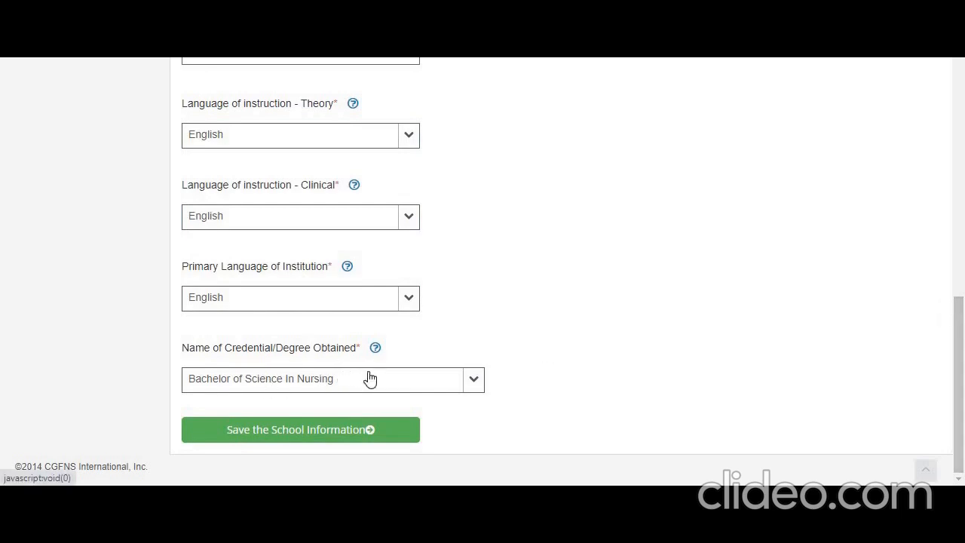
# Check the available credential/degree options, keeping Bachelor of Science In Nursing, and save the school information
pyautogui.click(473, 381)
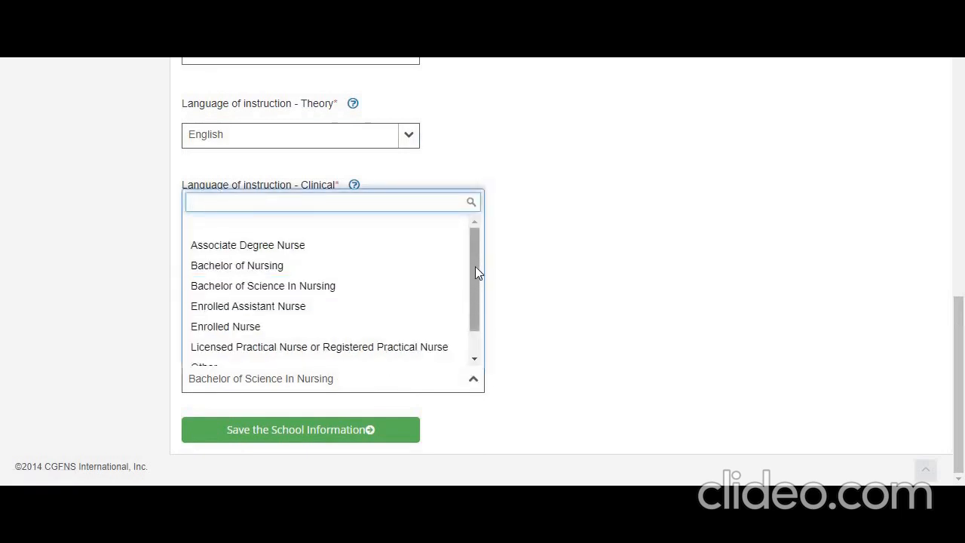
pyautogui.moveTo(476, 273); pyautogui.dragTo(476, 244)
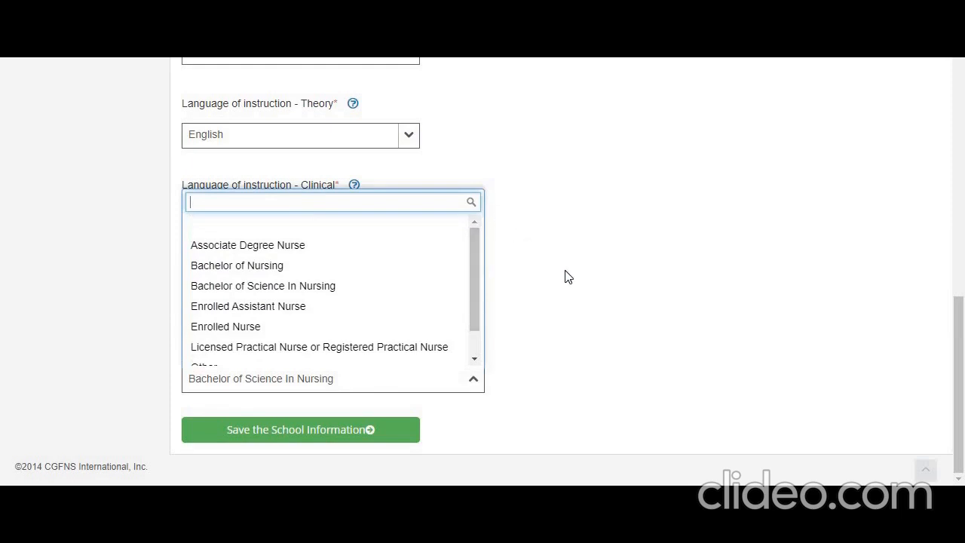
pyautogui.click(327, 430)
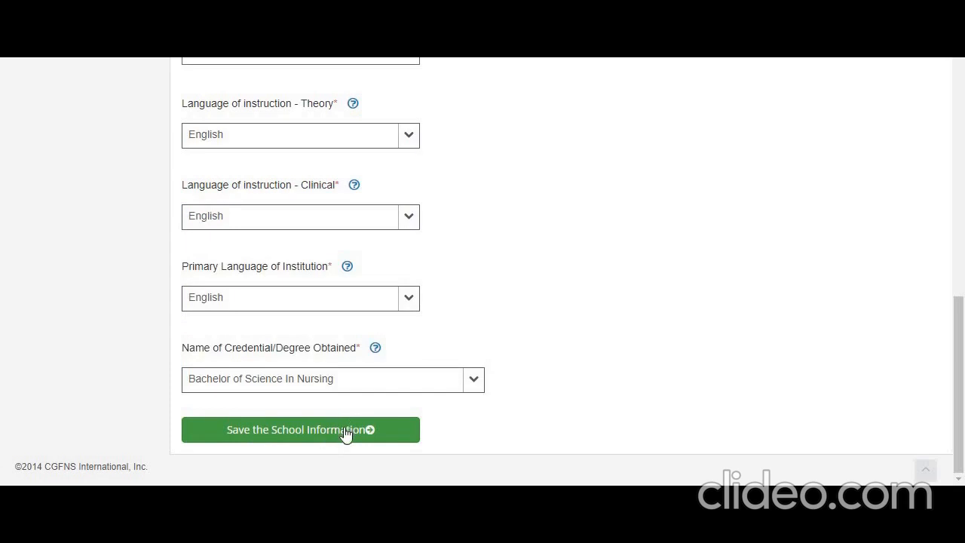
pyautogui.click(345, 431)
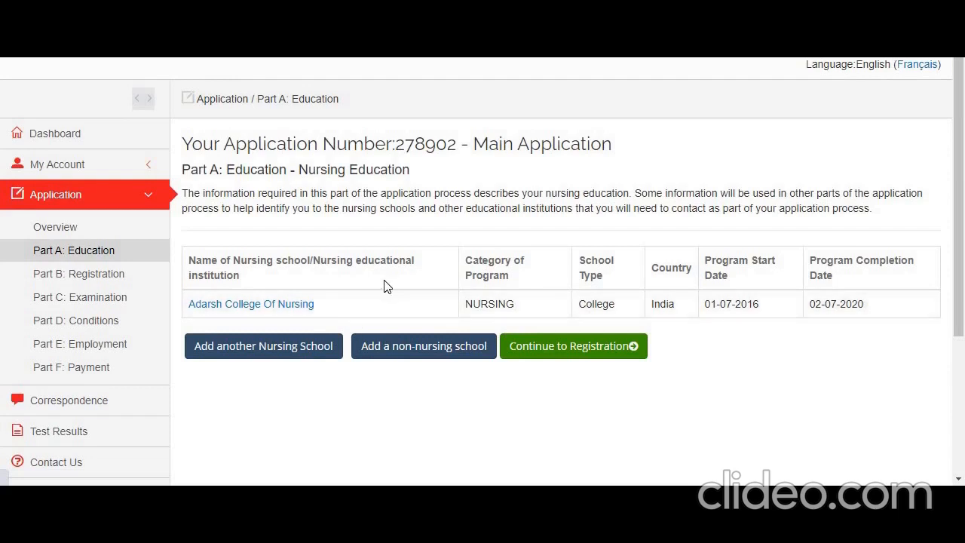
# Continue from Part A to Part B: Registration and open the diploma answers for editing
pyautogui.click(265, 365)
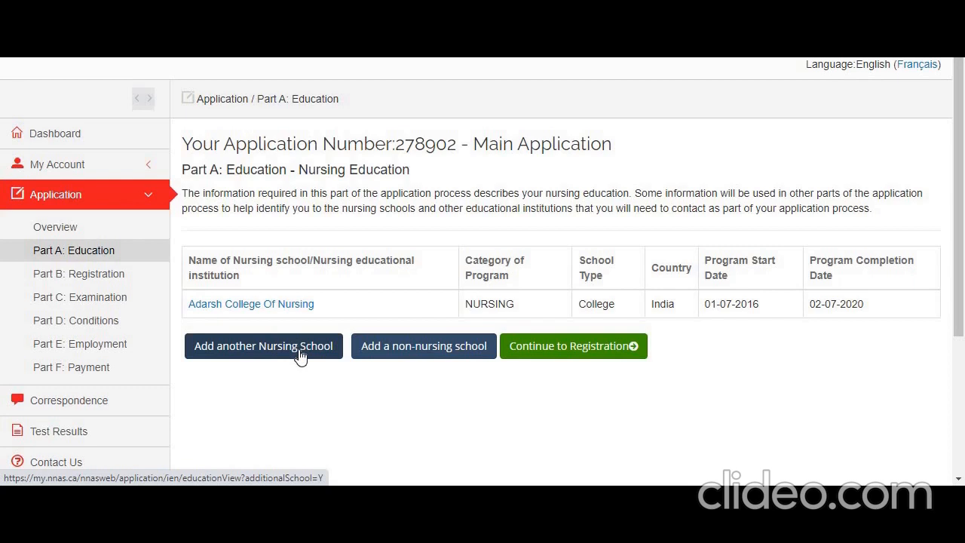
pyautogui.click(560, 345)
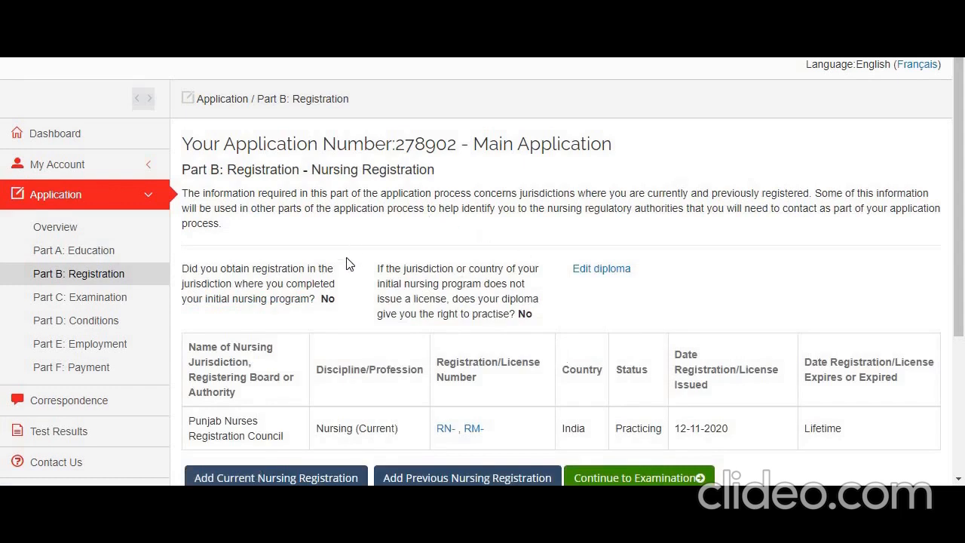
pyautogui.click(603, 272)
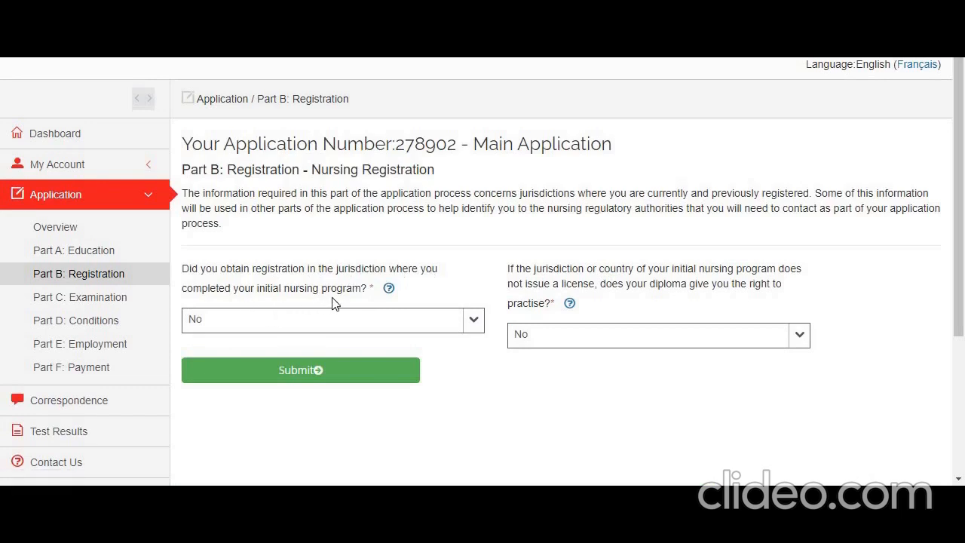
# Answer Yes to registration in the initial program's jurisdiction, keep No for the diploma's right to practise, and submit
pyautogui.click(473, 324)
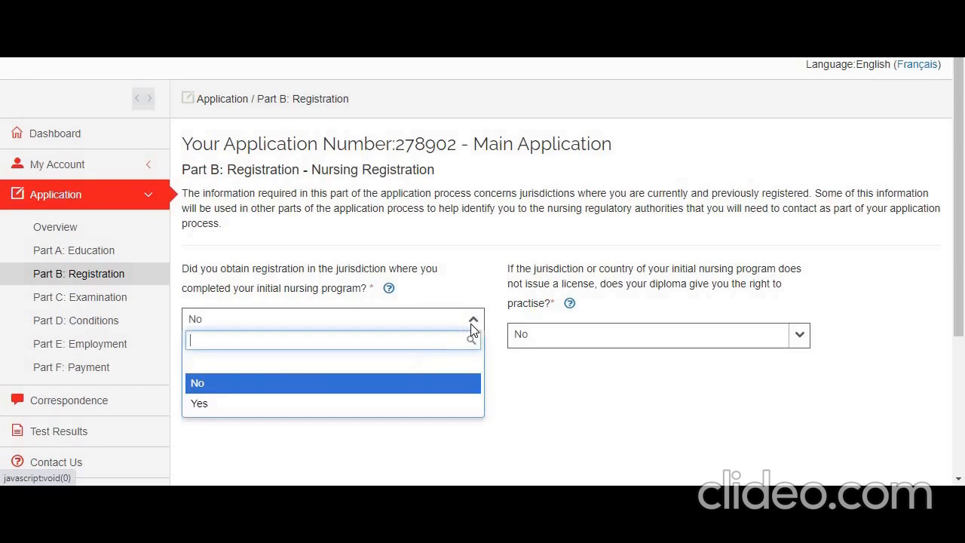
pyautogui.click(450, 405)
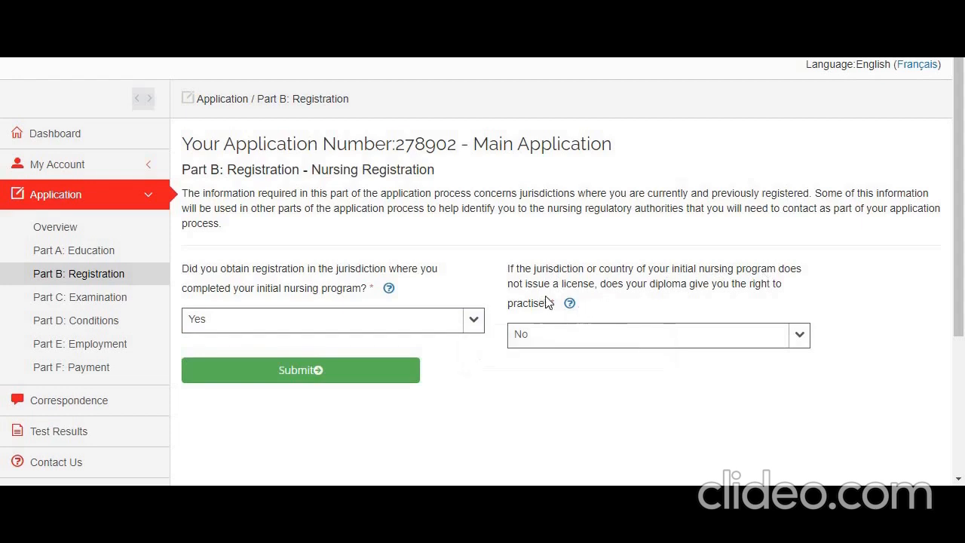
pyautogui.click(802, 340)
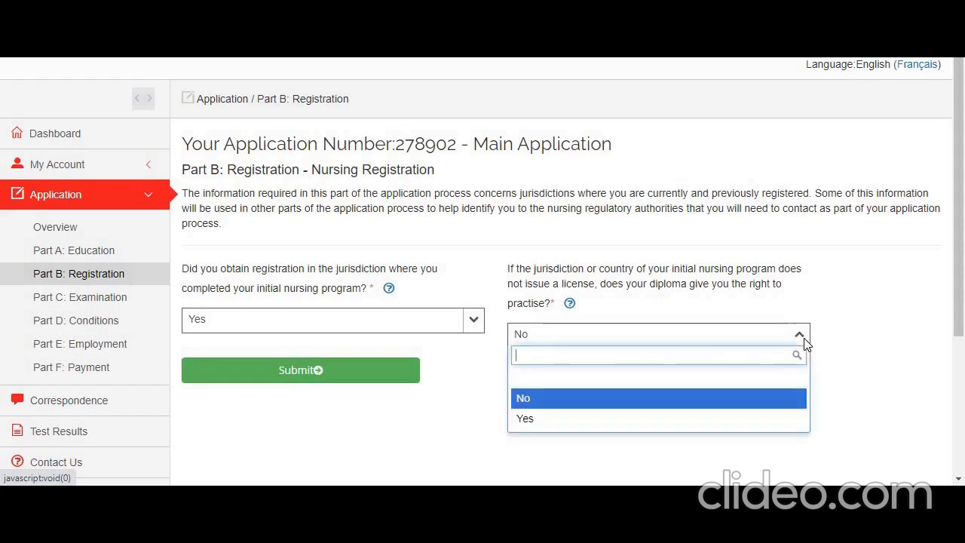
pyautogui.click(780, 402)
pyautogui.click(399, 378)
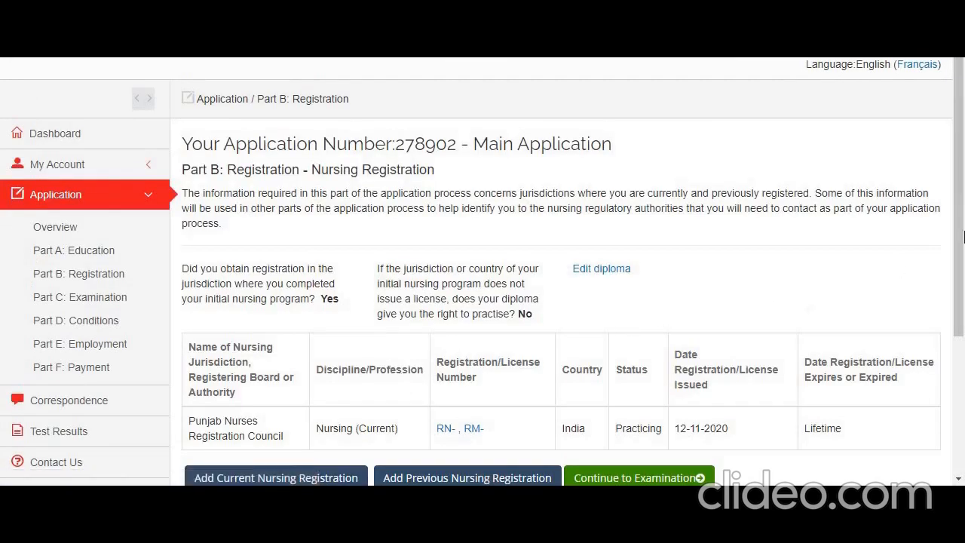
# Add a current nursing registration and choose India as its country
pyautogui.moveTo(962, 223); pyautogui.dragTo(964, 260)
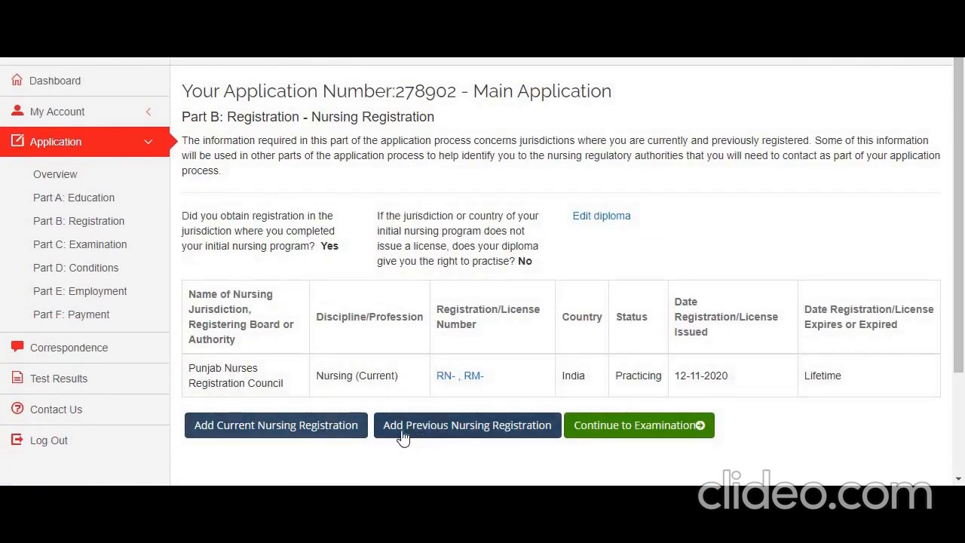
pyautogui.click(321, 427)
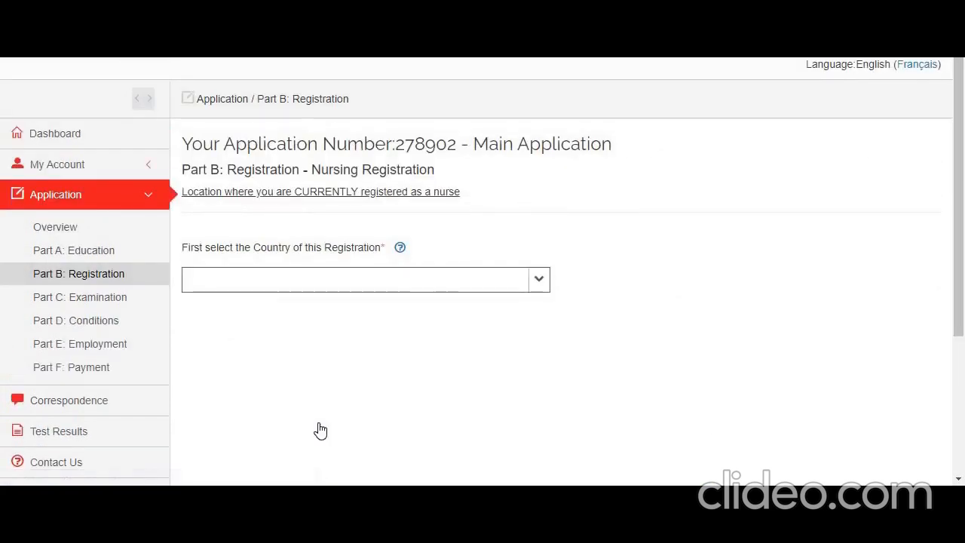
pyautogui.click(540, 280)
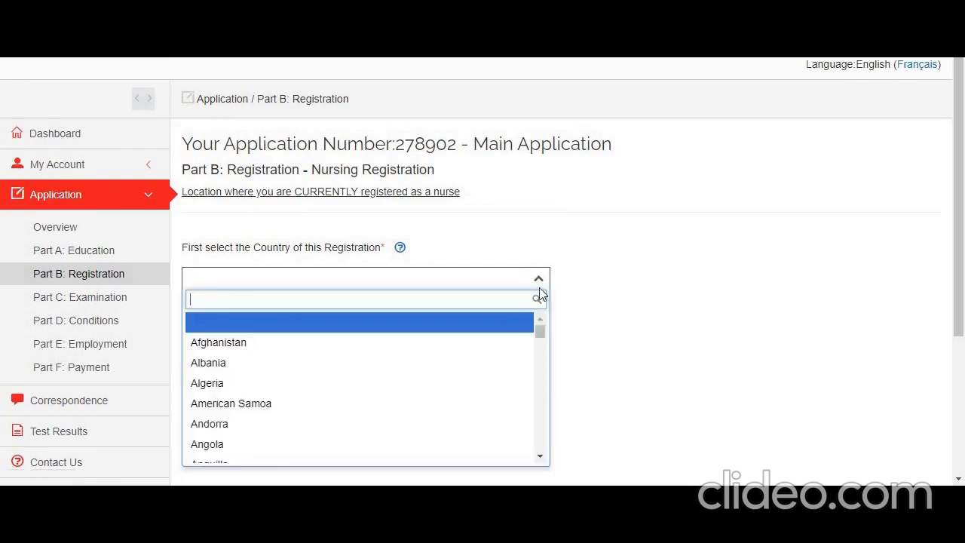
pyautogui.write('inj')
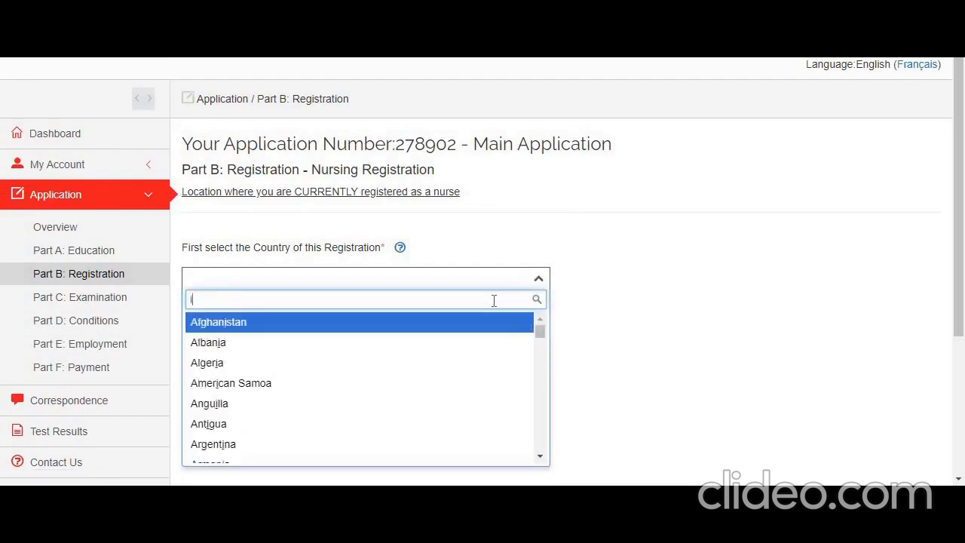
pyautogui.press('BackSpace')
pyautogui.write('dia')
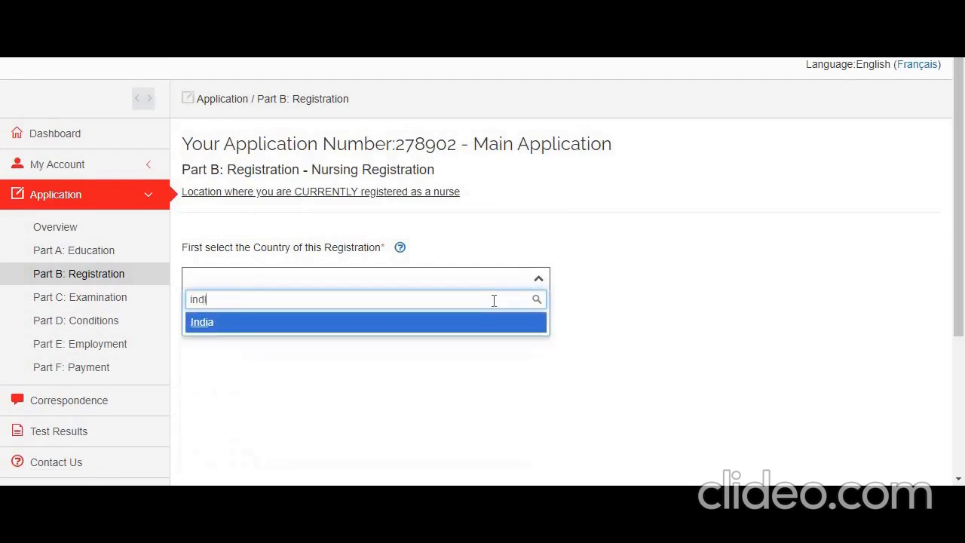
pyautogui.click(347, 324)
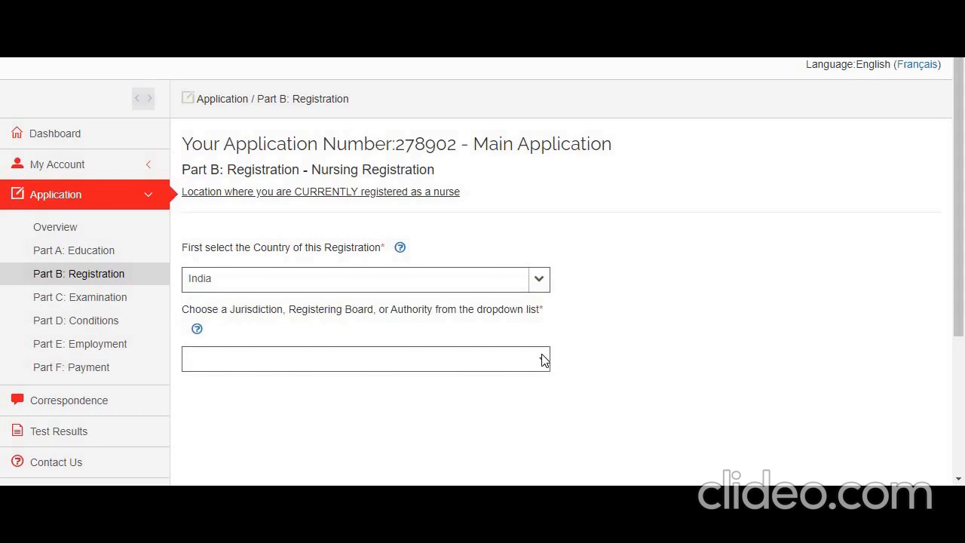
# Choose Punjab Nurses Registration Council as the registering authority
pyautogui.click(541, 360)
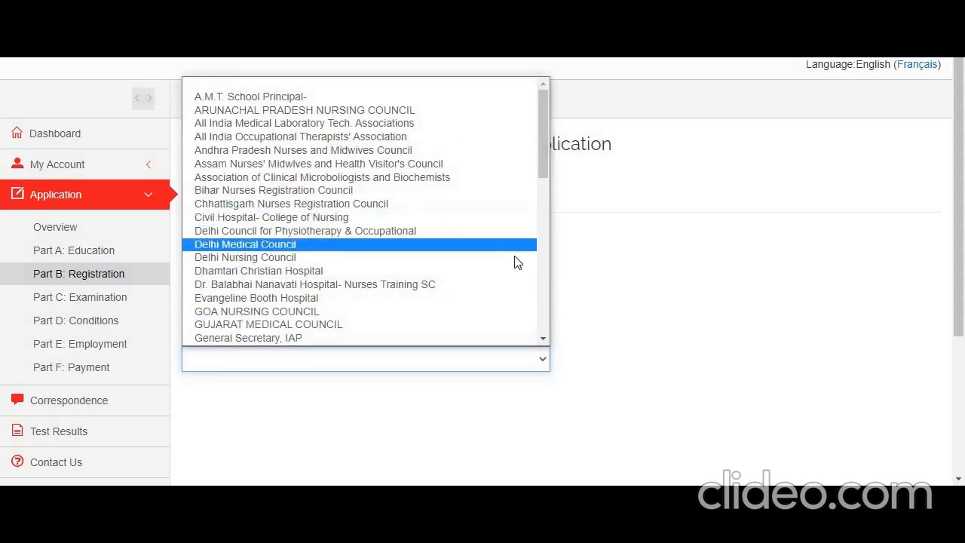
pyautogui.moveTo(541, 168); pyautogui.dragTo(544, 299)
pyautogui.click(477, 287)
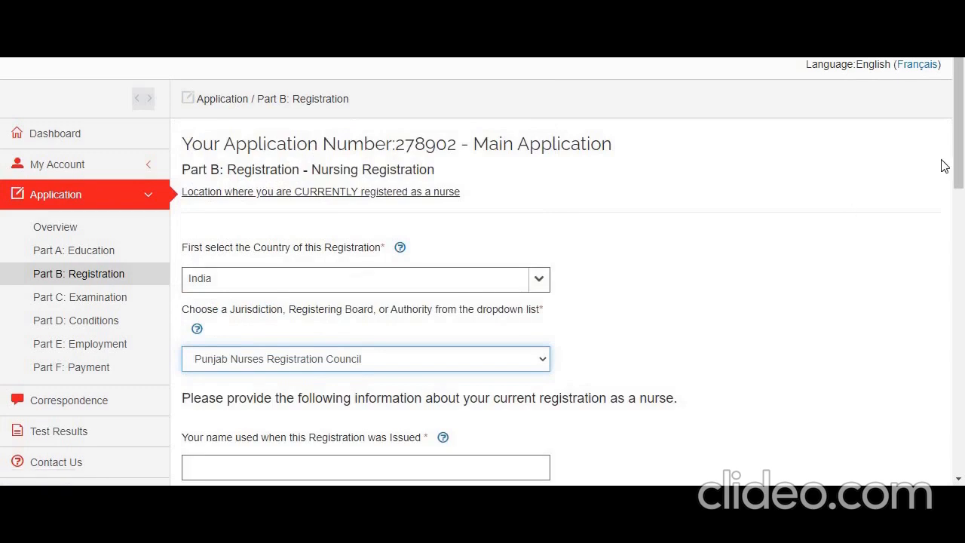
# Enter the applicant's full name as used when the registration was issued
pyautogui.moveTo(956, 156); pyautogui.dragTo(963, 251)
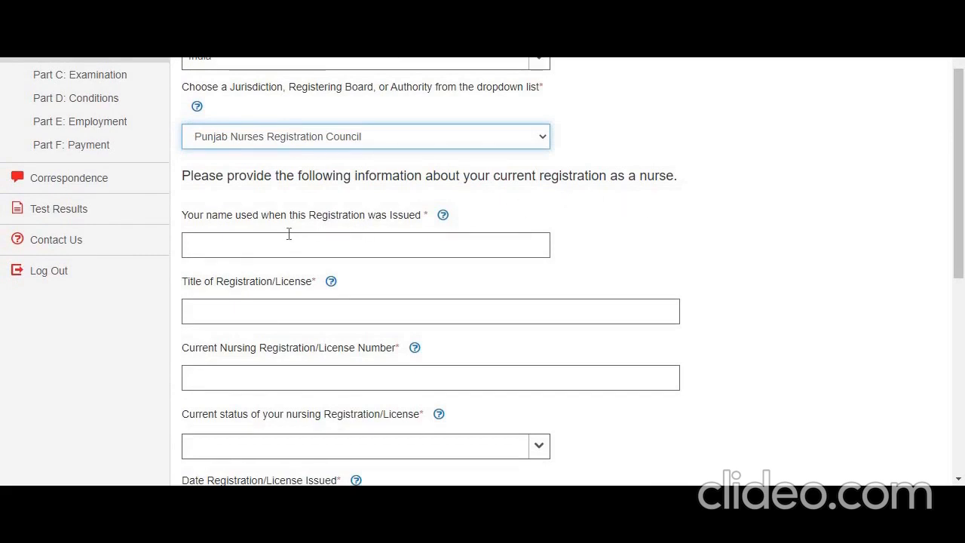
pyautogui.click(343, 241)
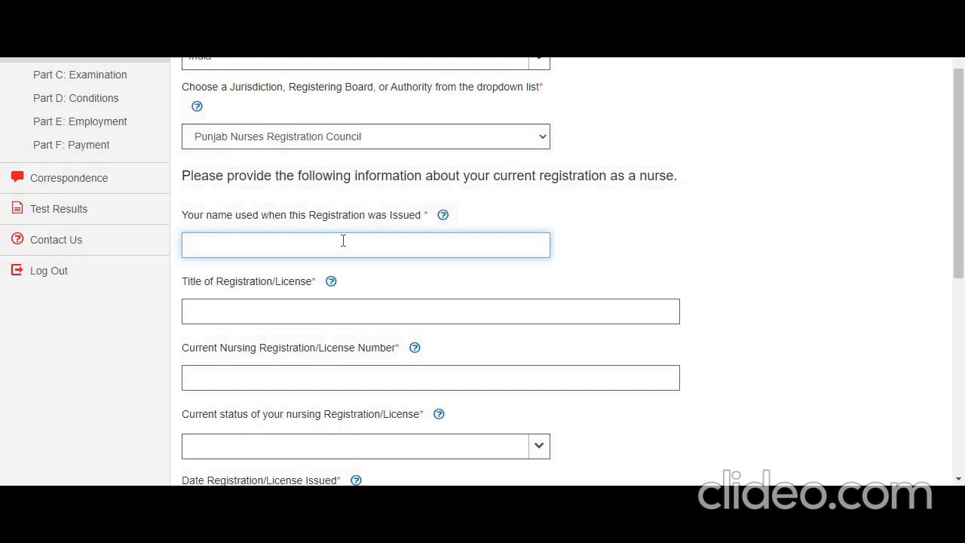
# Set the title of the registration/license to "Registered Nurse and Midwife"
pyautogui.click(299, 301)
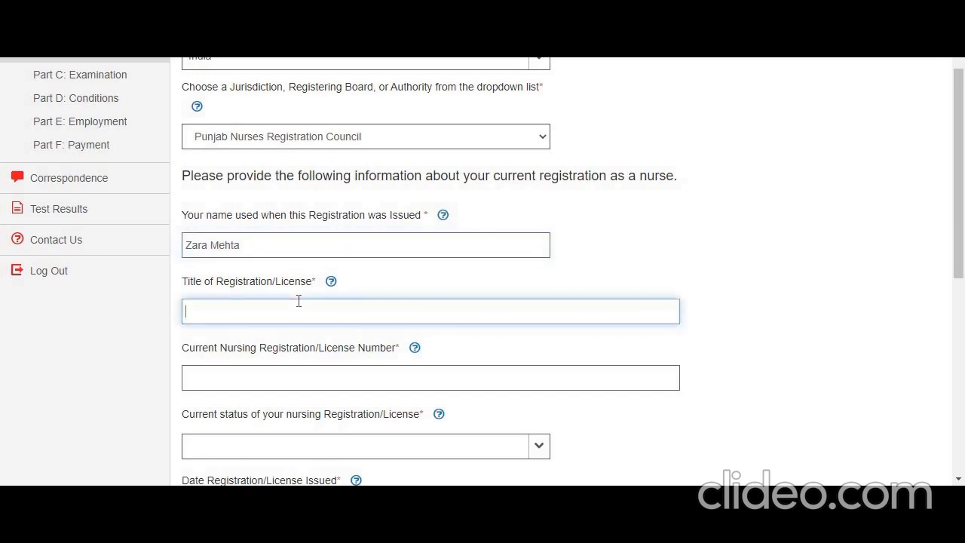
pyautogui.write('Registered Nurse and ')
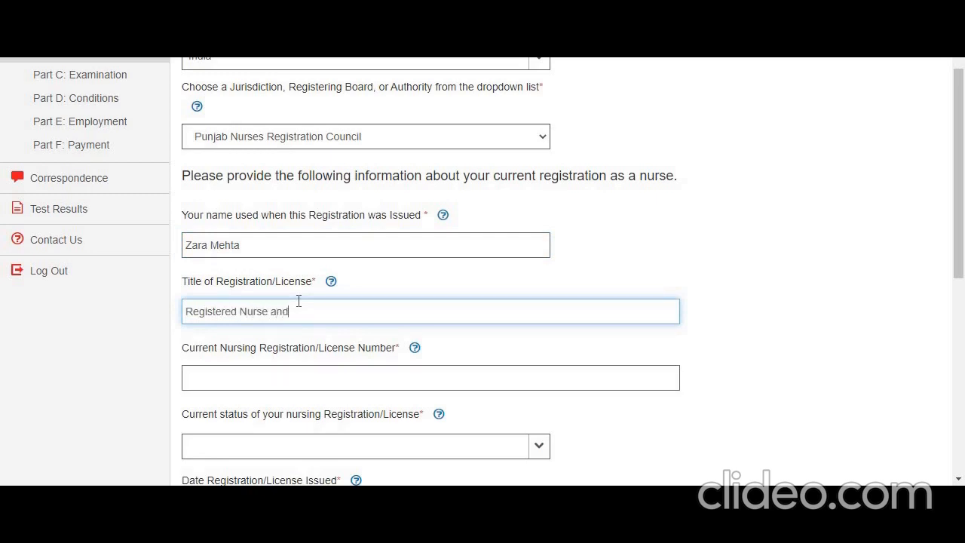
pyautogui.write('Midwife')
# Fill in the current nursing registration/license number with only the RN- and RM- prefixes, separated by a comma
pyautogui.click(373, 381)
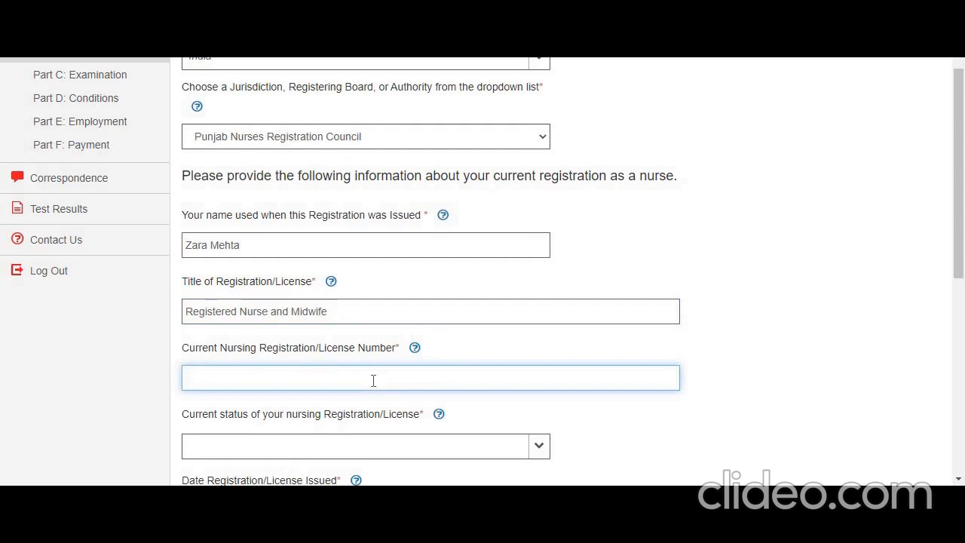
pyautogui.write('RN- , RM-')
pyautogui.moveTo(958, 204); pyautogui.dragTo(963, 297)
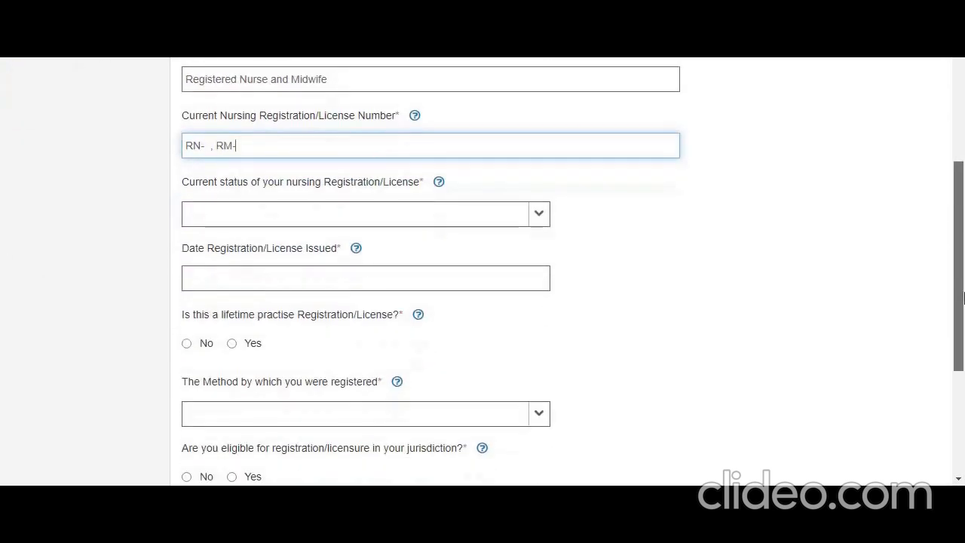
# Set the current status of the nursing registration/license to Practicing and its issue date to 12-Nov-2020
pyautogui.click(540, 214)
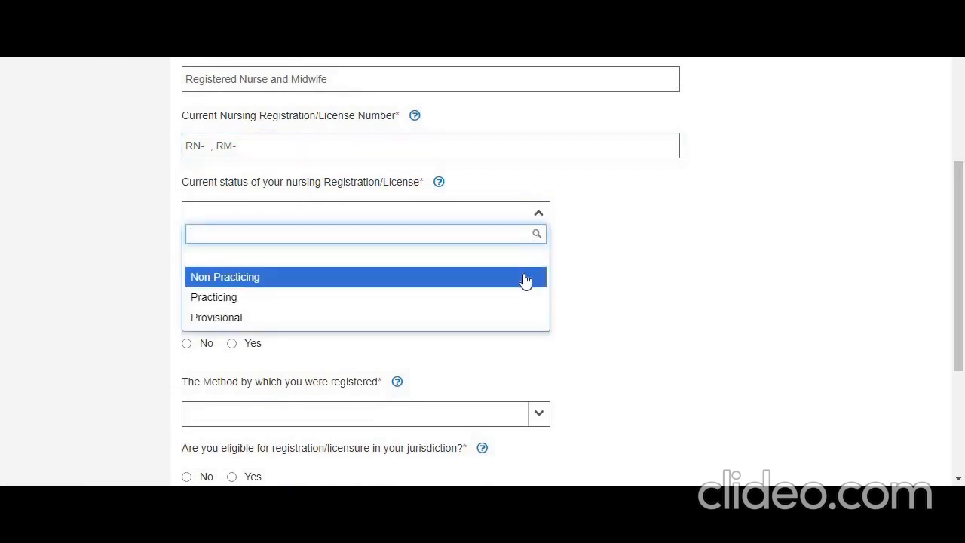
pyautogui.click(486, 302)
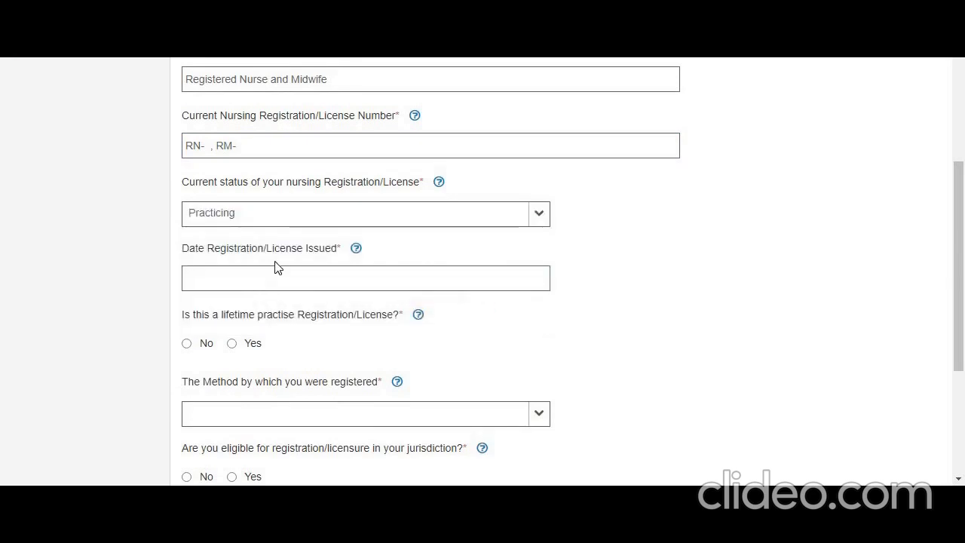
pyautogui.click(340, 279)
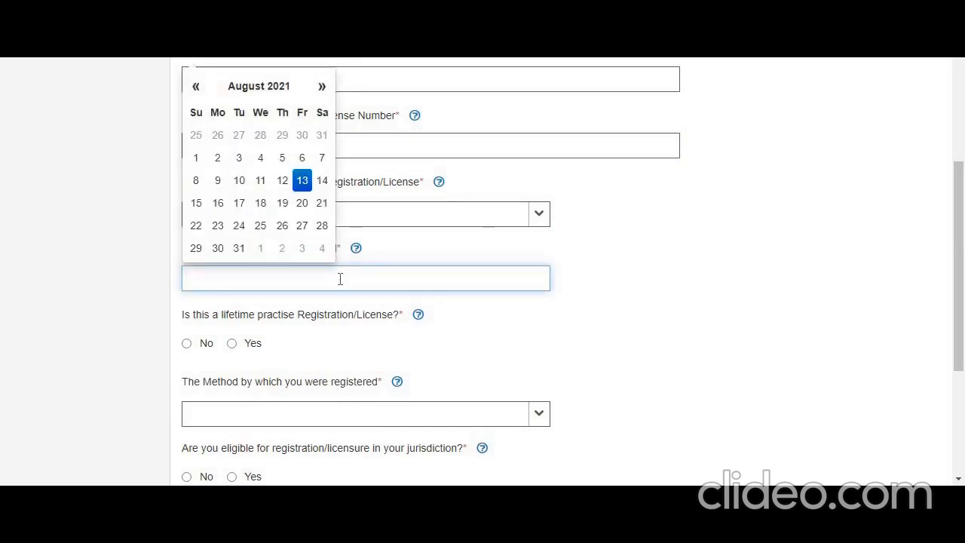
pyautogui.click(195, 86)
pyautogui.click(195, 87)
pyautogui.click(195, 87)
pyautogui.click(196, 87)
pyautogui.click(196, 87)
pyautogui.click(196, 87)
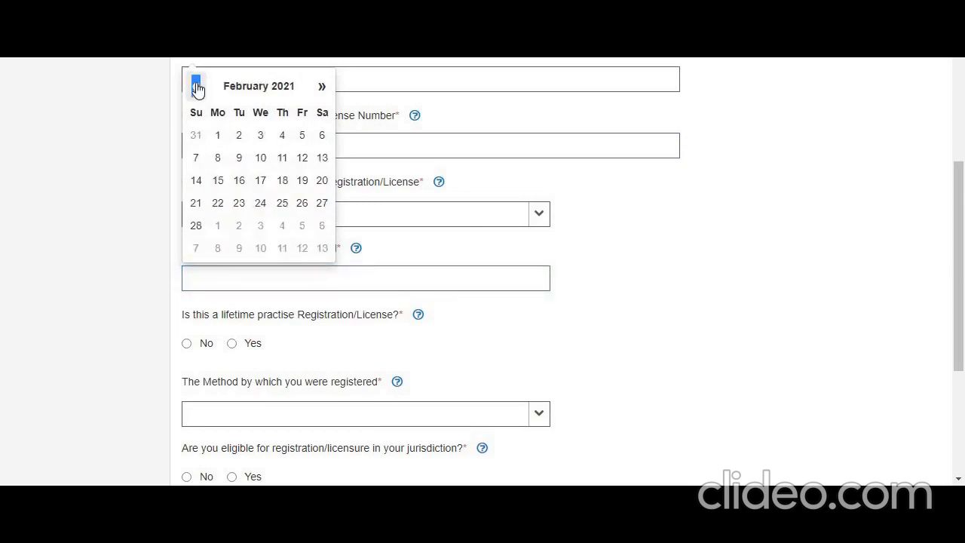
pyautogui.click(196, 87)
pyautogui.click(195, 87)
pyautogui.click(195, 87)
pyautogui.click(195, 86)
pyautogui.click(195, 86)
pyautogui.click(196, 87)
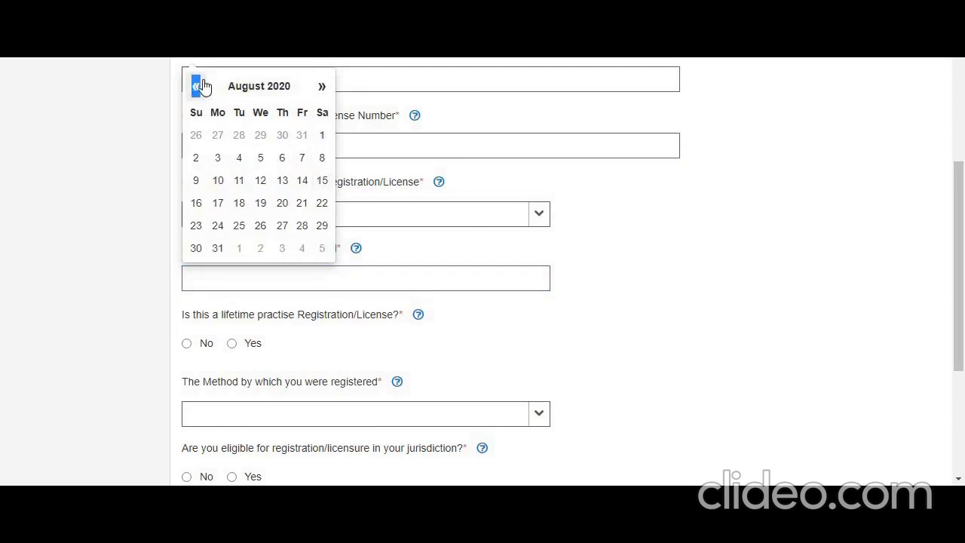
pyautogui.click(322, 87)
pyautogui.click(322, 86)
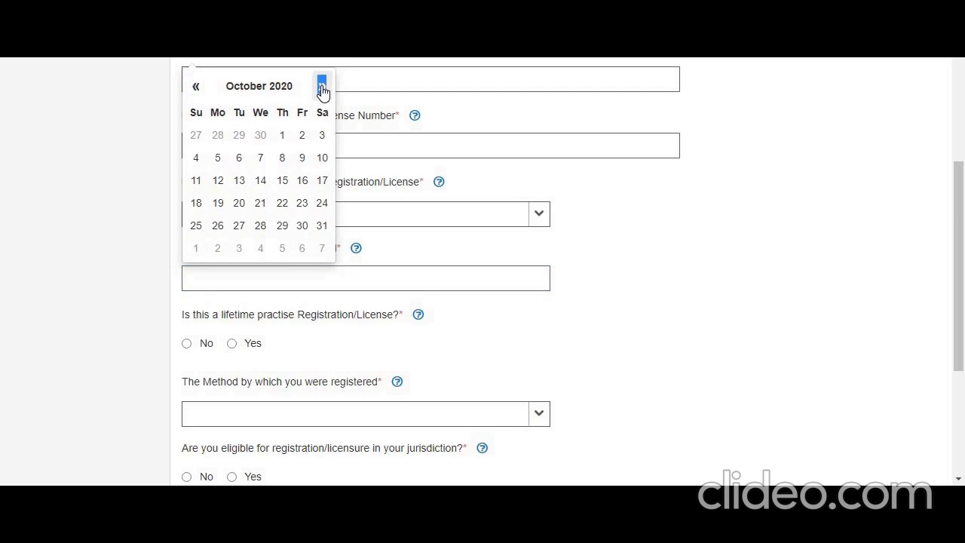
pyautogui.click(322, 86)
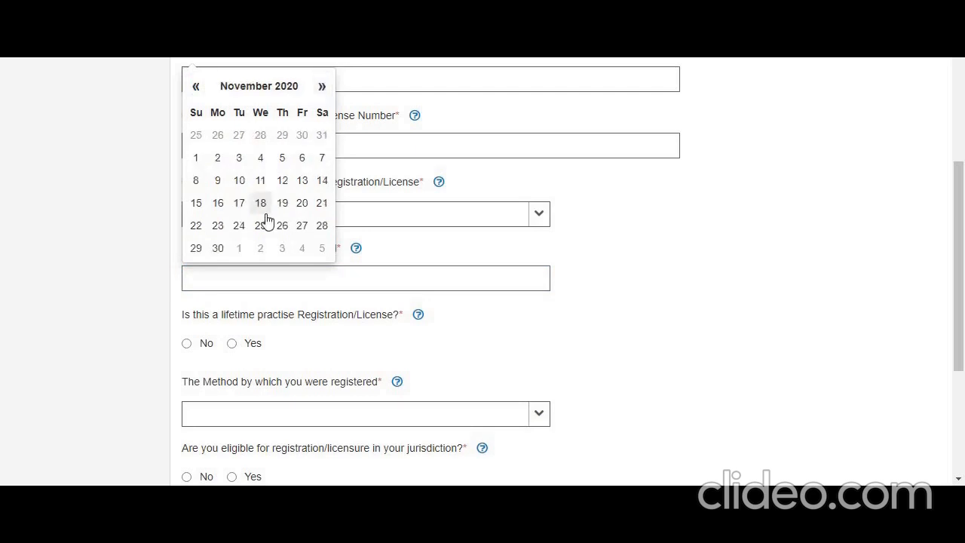
pyautogui.click(284, 188)
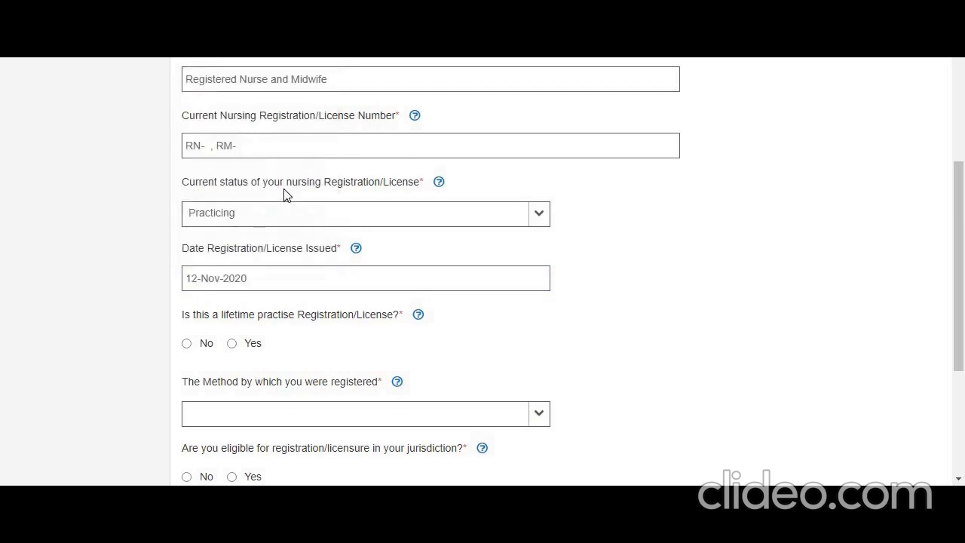
# Re-enter the last two digits of the issue year as 20 and answer Yes to the lifetime practise registration question
pyautogui.click(270, 279)
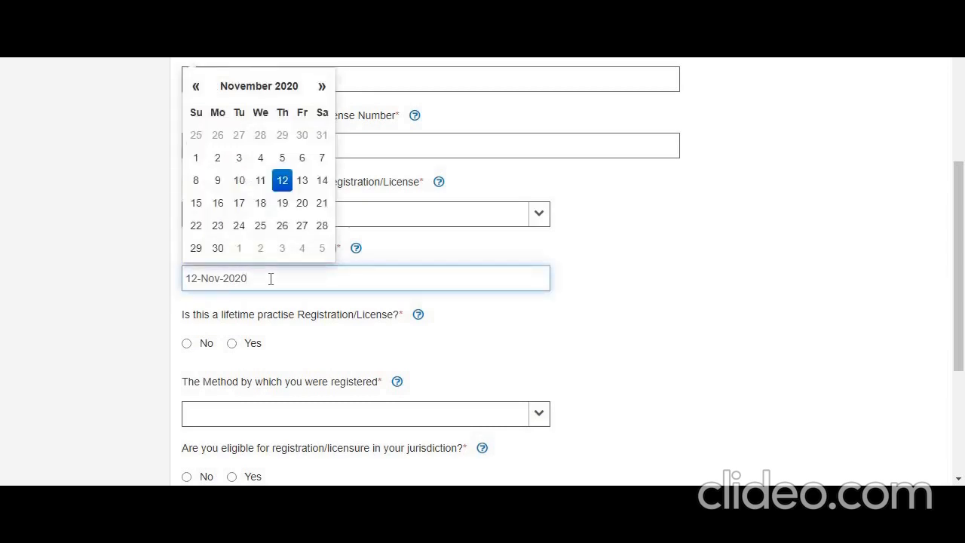
pyautogui.press('BackSpace')
pyautogui.press('BackSpace')
pyautogui.write('20')
pyautogui.click(344, 353)
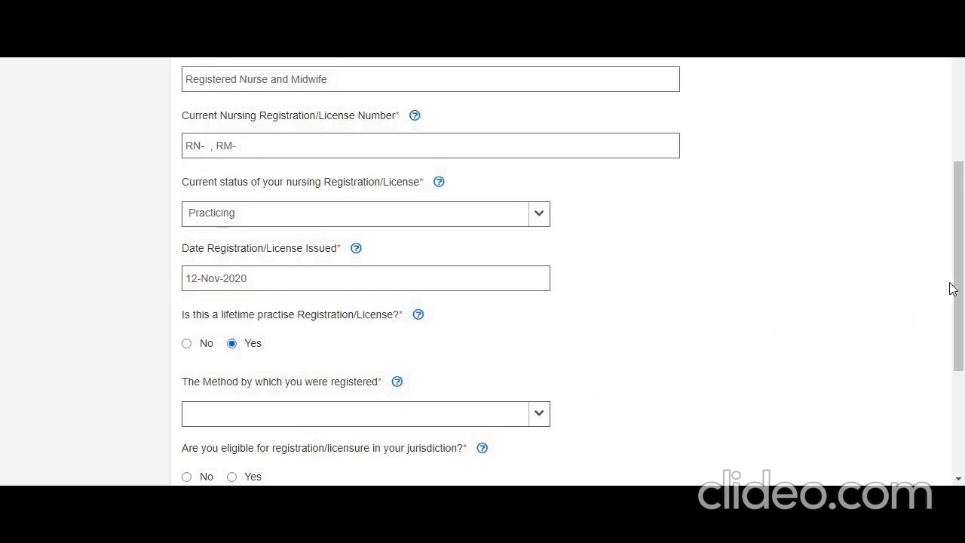
# Choose Other as the method of registration, answer Yes to eligibility in the jurisdiction, and save the registration information
pyautogui.moveTo(961, 295); pyautogui.dragTo(963, 389)
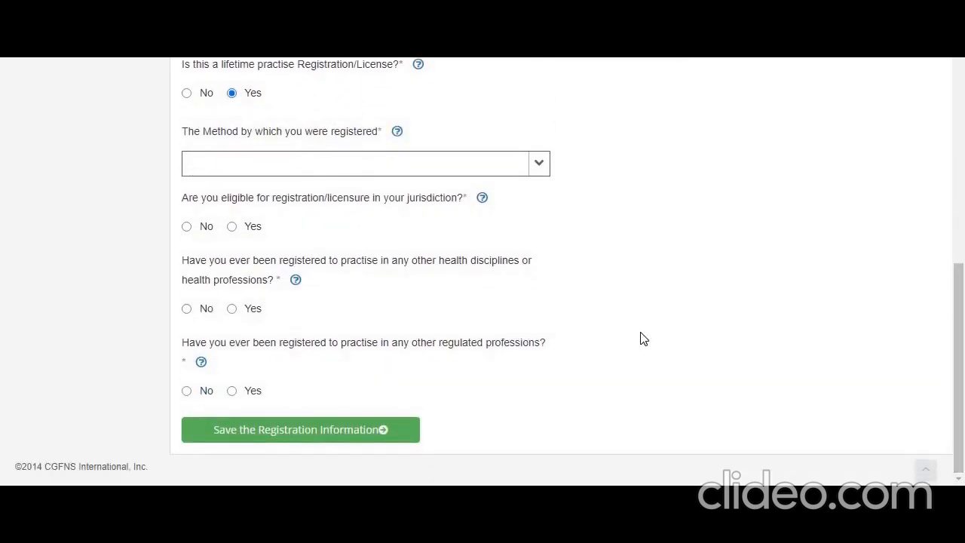
pyautogui.click(538, 171)
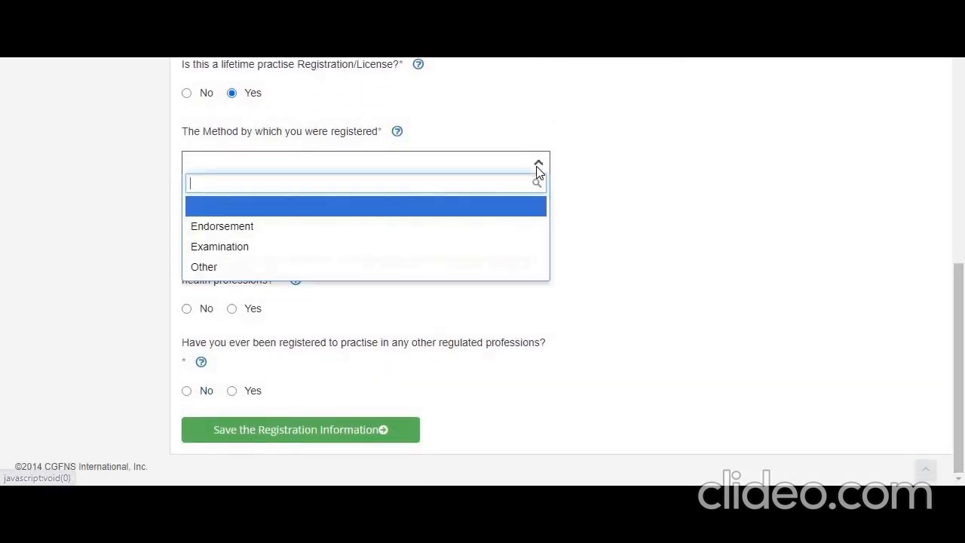
pyautogui.click(500, 267)
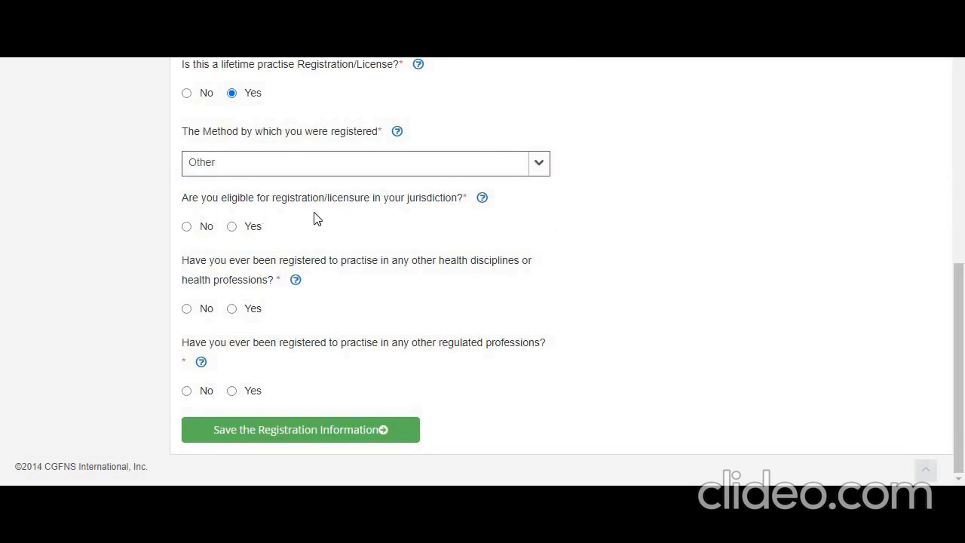
pyautogui.click(231, 226)
pyautogui.click(324, 430)
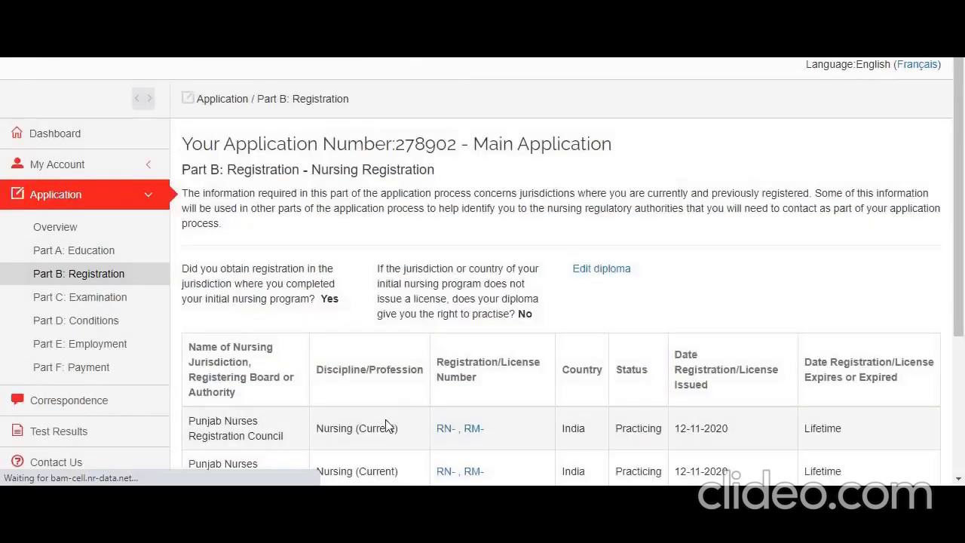
# Continue to Part C: Examination and open the Registered Nurse and Midwife examination entry to go through its details
pyautogui.scroll(-2, 963, 240)
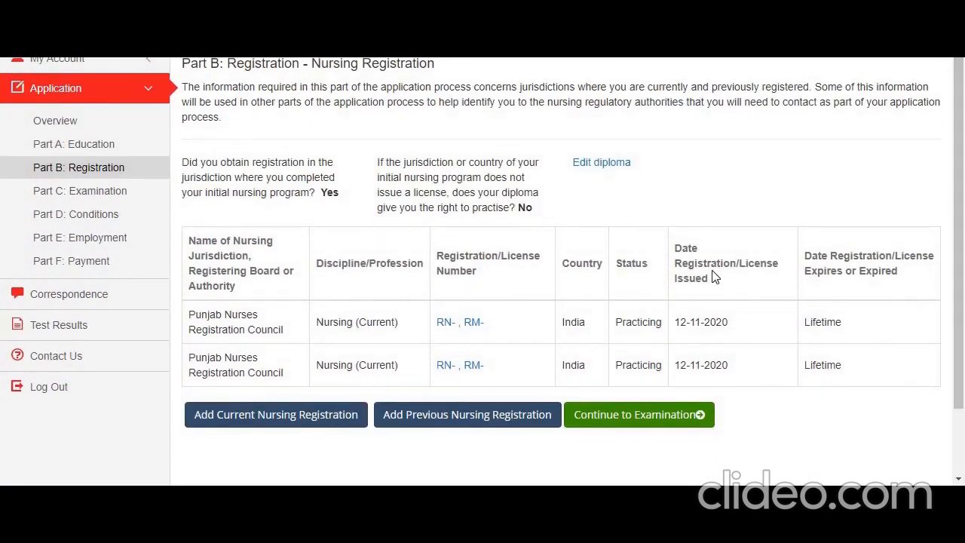
pyautogui.click(658, 416)
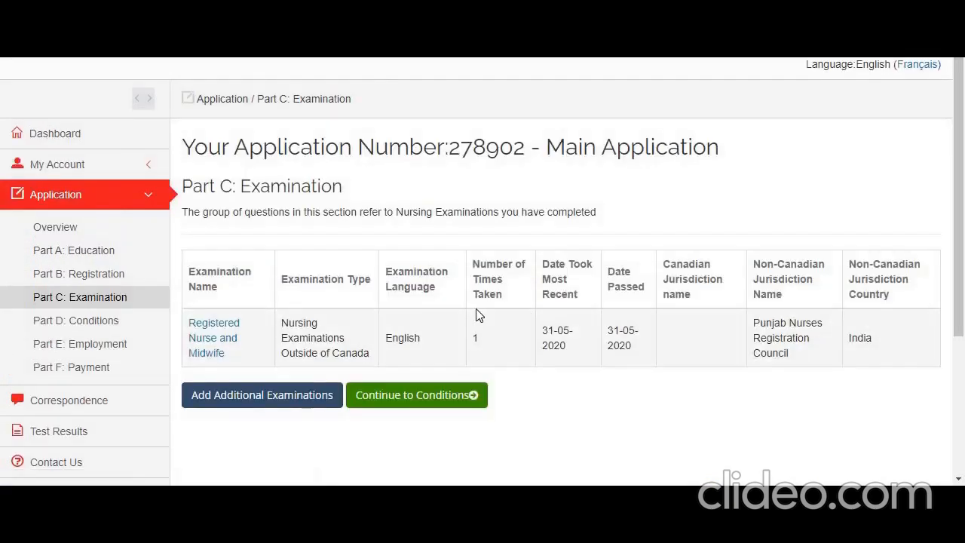
pyautogui.click(228, 332)
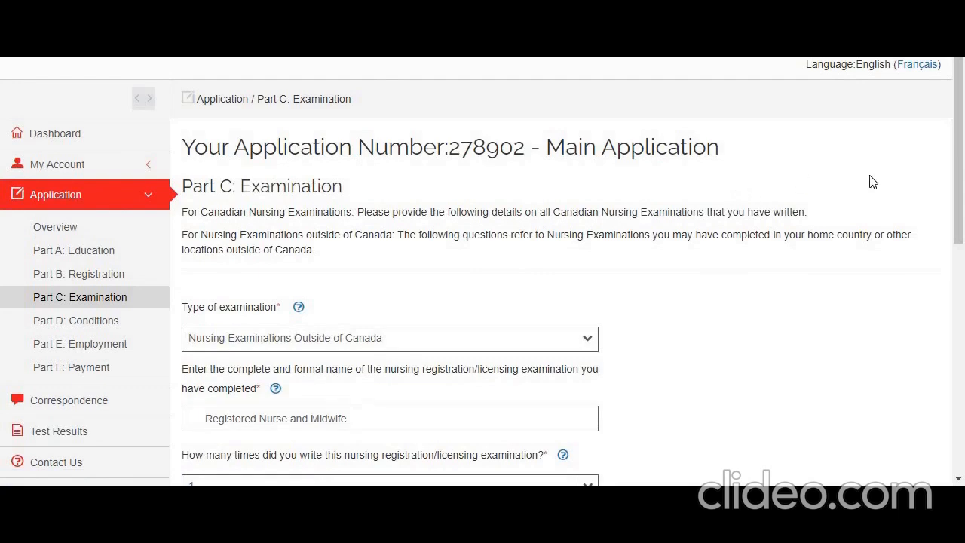
pyautogui.scroll(-3, 803, 206)
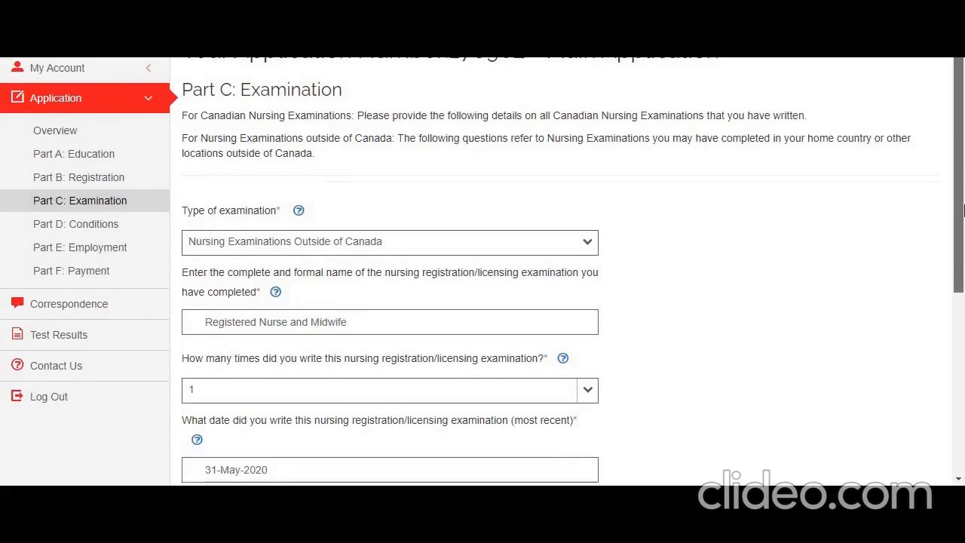
pyautogui.scroll(3, 804, 206)
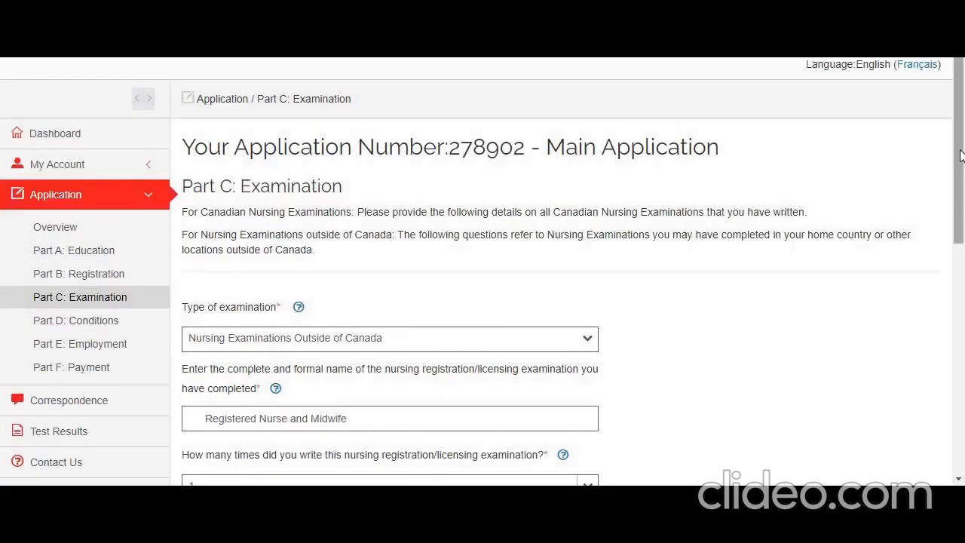
pyautogui.moveTo(954, 157); pyautogui.dragTo(963, 208)
pyautogui.scroll(-3, 963, 207)
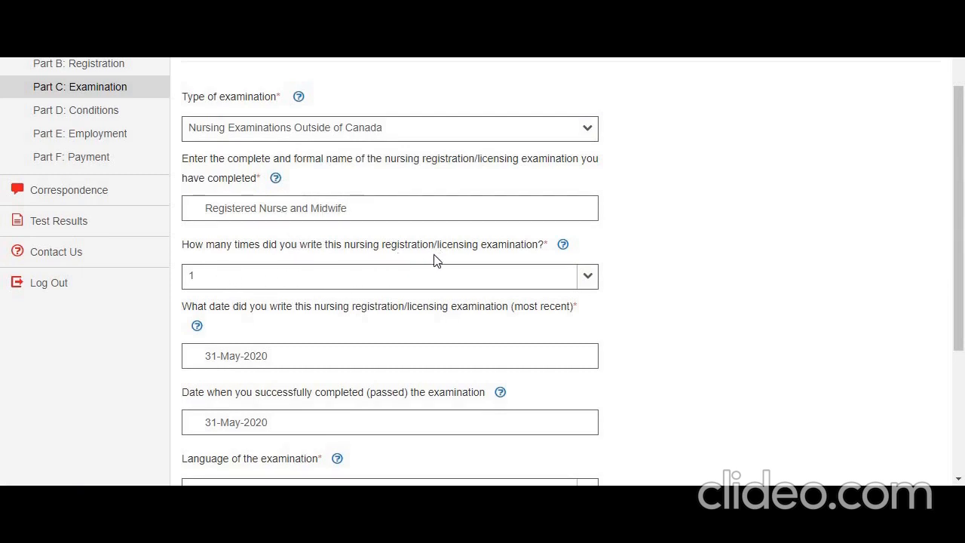
# Try 2 as the number of times the licensing examination was written, and return it to 1
pyautogui.click(589, 277)
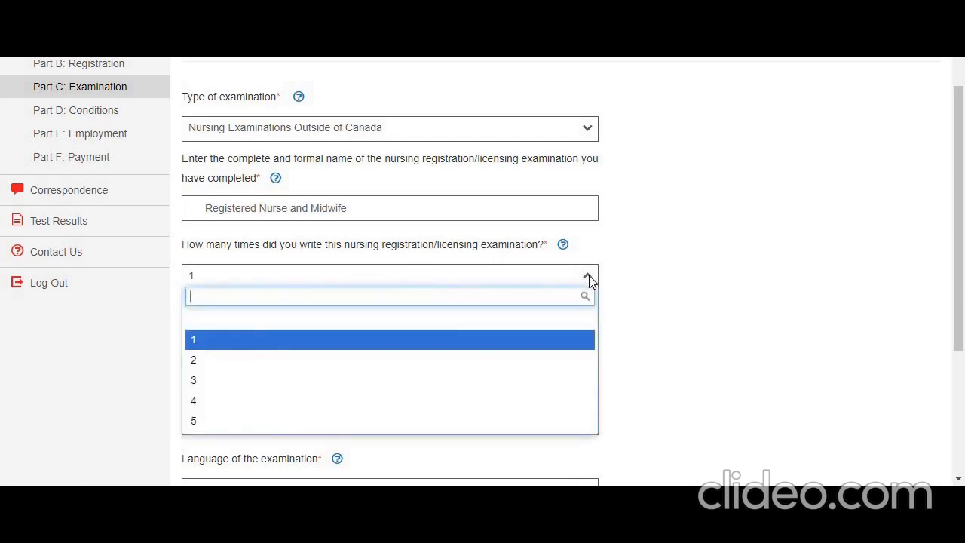
pyautogui.click(580, 361)
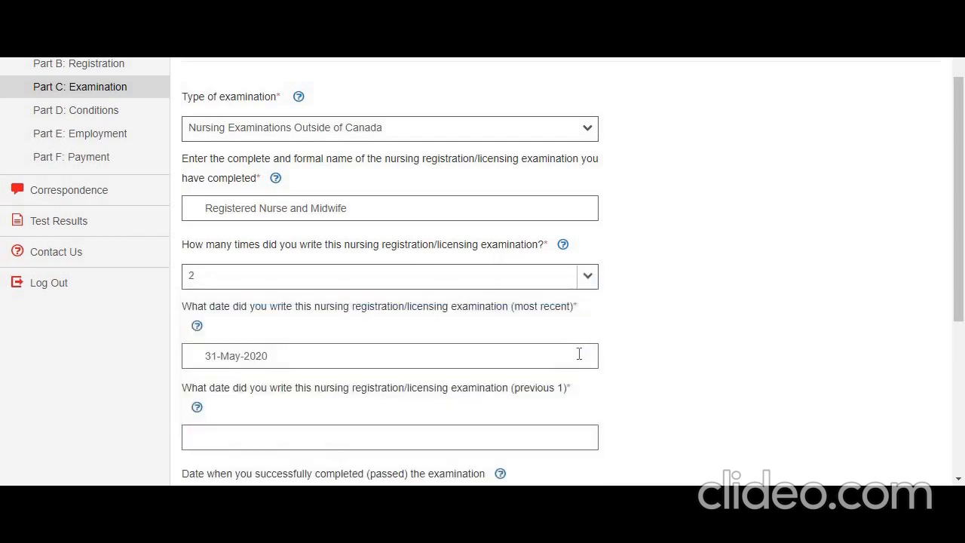
pyautogui.click(590, 279)
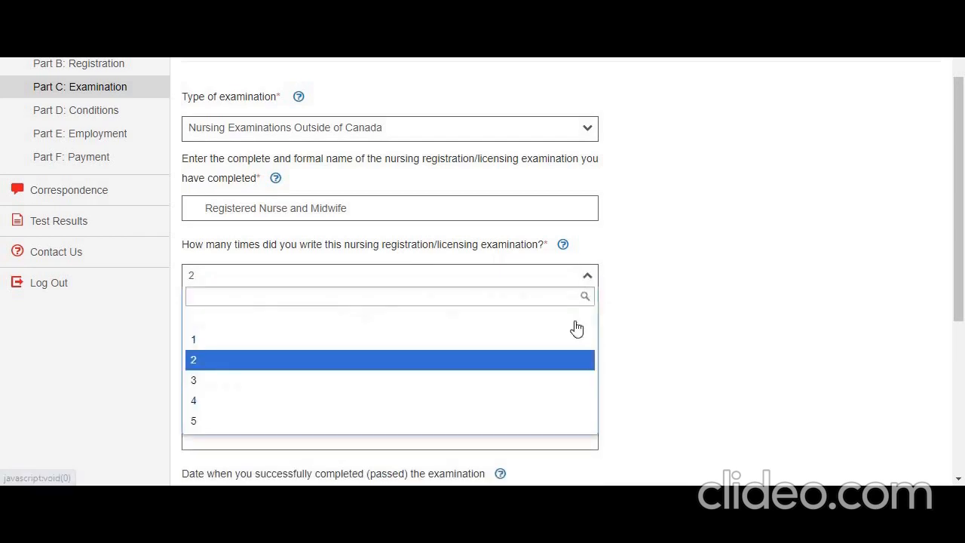
pyautogui.click(567, 338)
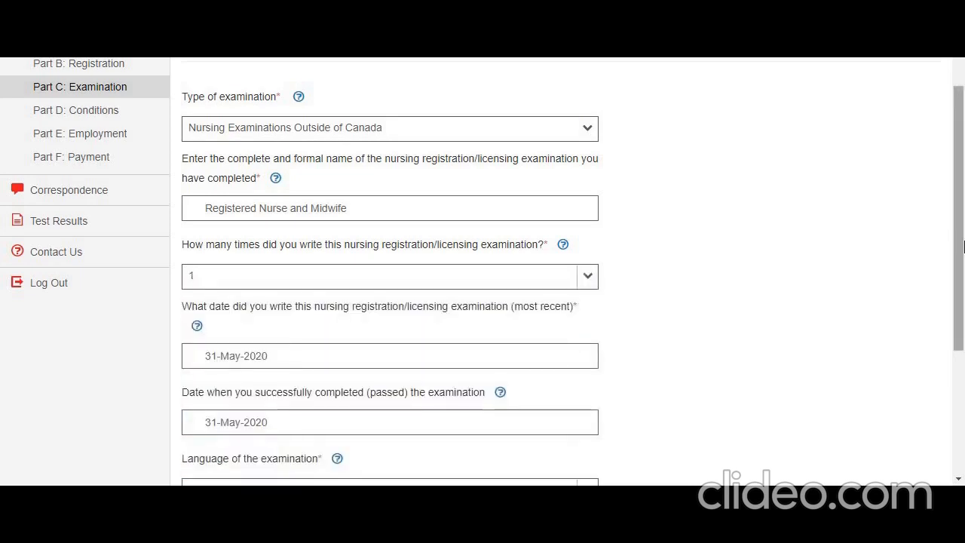
# Check the remaining examination fields down to the location of the jurisdiction, save the examination and continue to Part D: Conditions
pyautogui.scroll(-2, 963, 248)
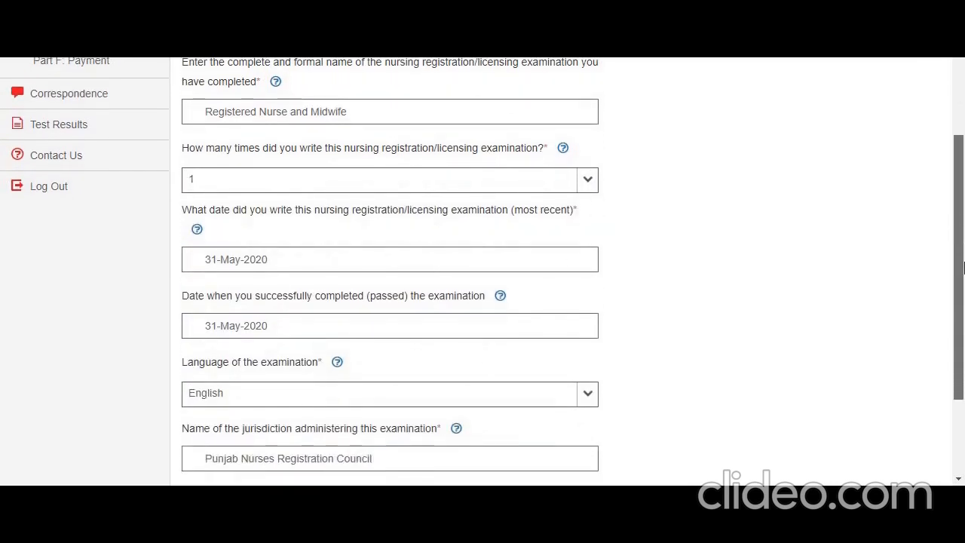
pyautogui.scroll(-1, 964, 268)
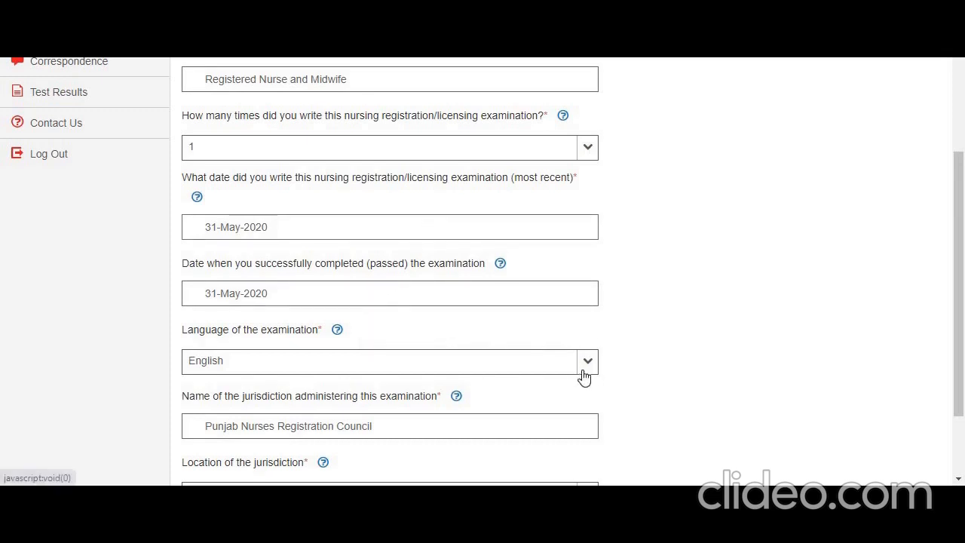
pyautogui.moveTo(958, 286); pyautogui.dragTo(963, 335)
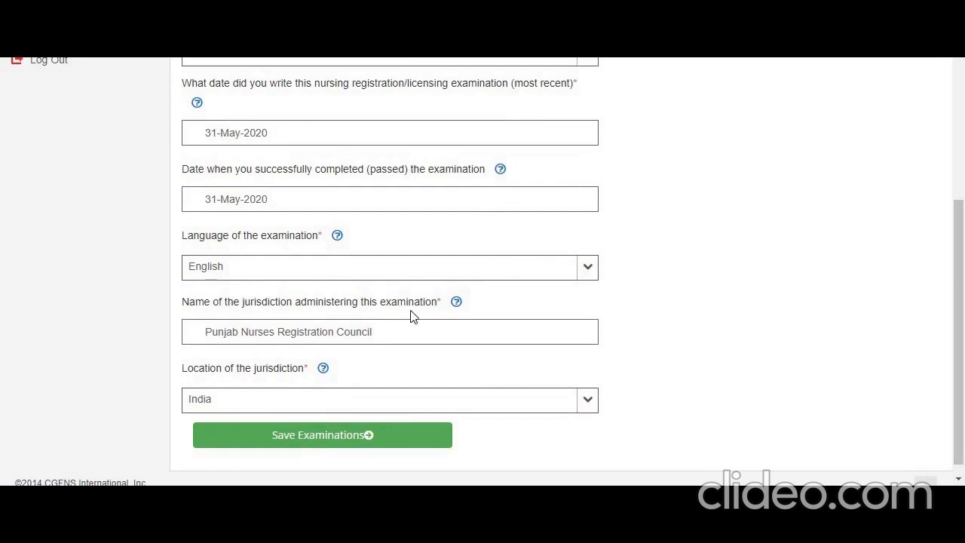
pyautogui.moveTo(458, 313)
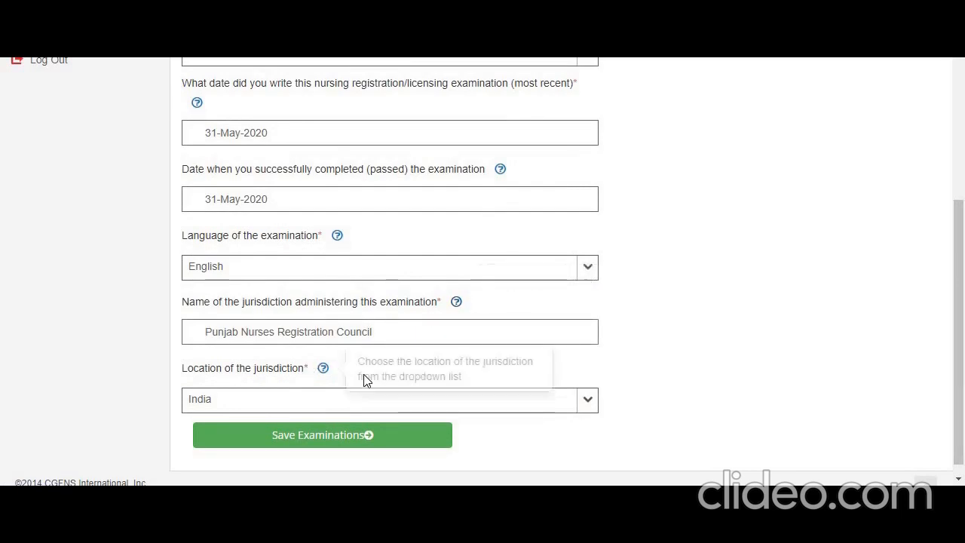
pyautogui.click(588, 414)
pyautogui.click(612, 403)
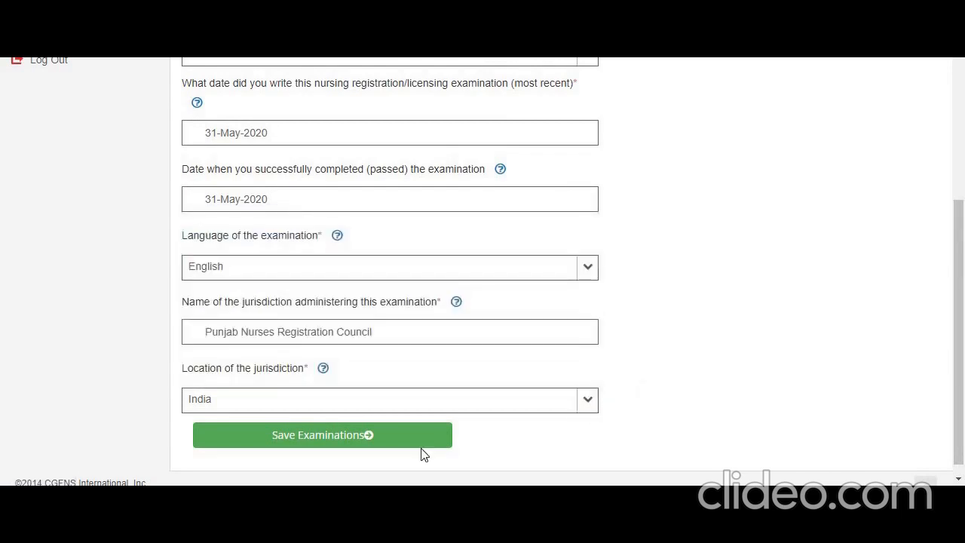
pyautogui.click(377, 437)
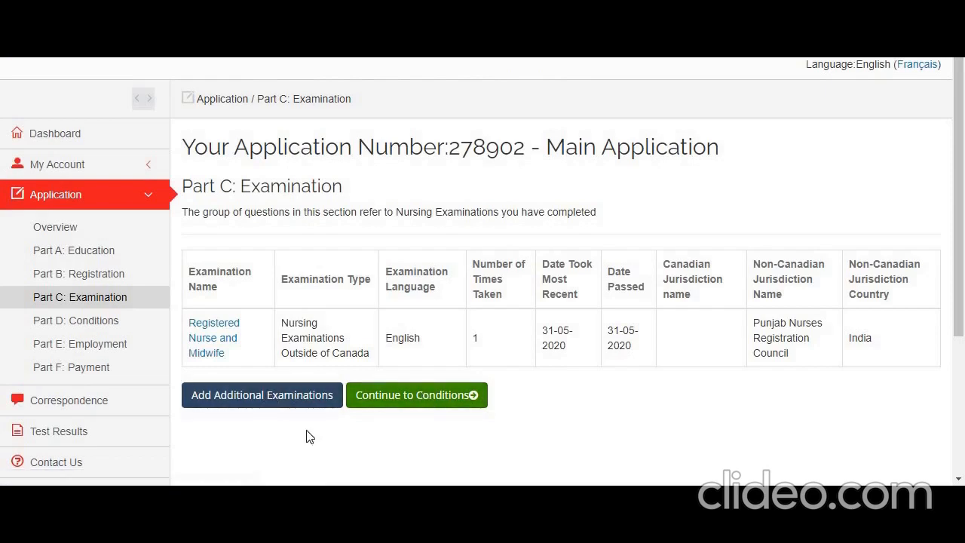
pyautogui.click(411, 400)
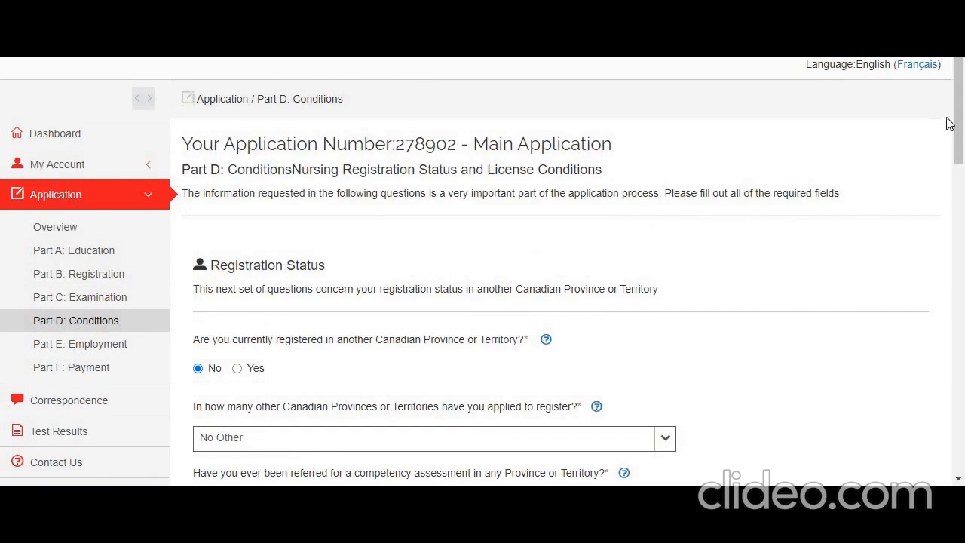
# Review the Registration Status questions, including the options for other provinces applied to, and the License Conditions questions
pyautogui.moveTo(956, 128); pyautogui.dragTo(962, 192)
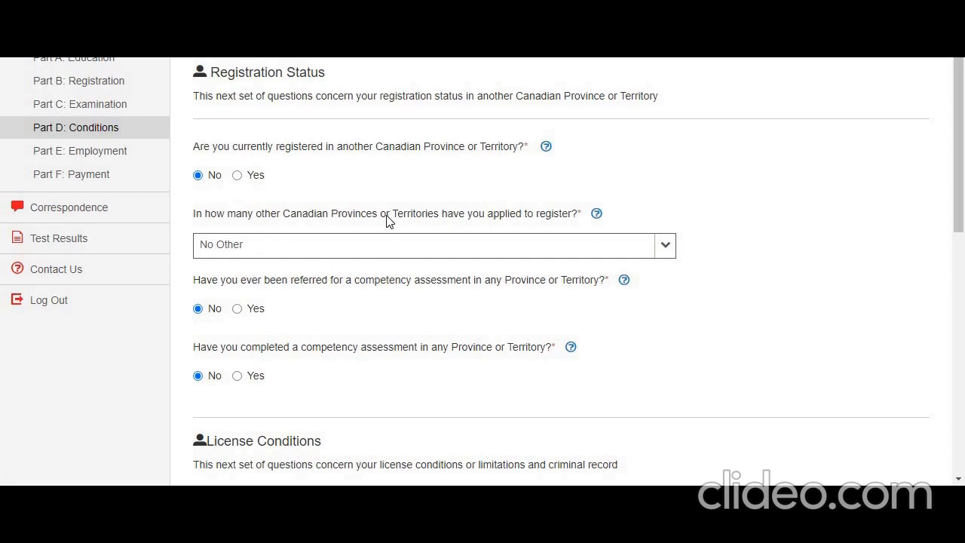
pyautogui.click(665, 249)
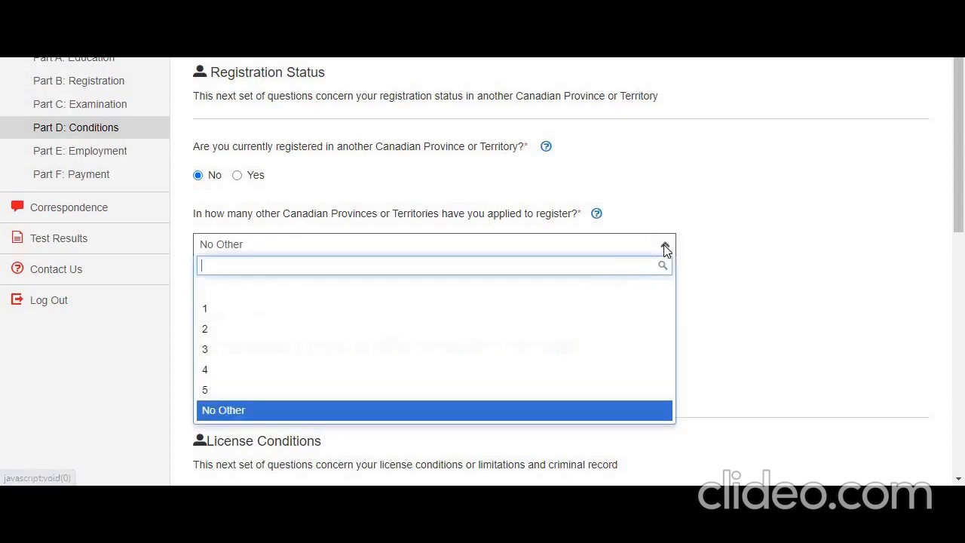
pyautogui.click(730, 273)
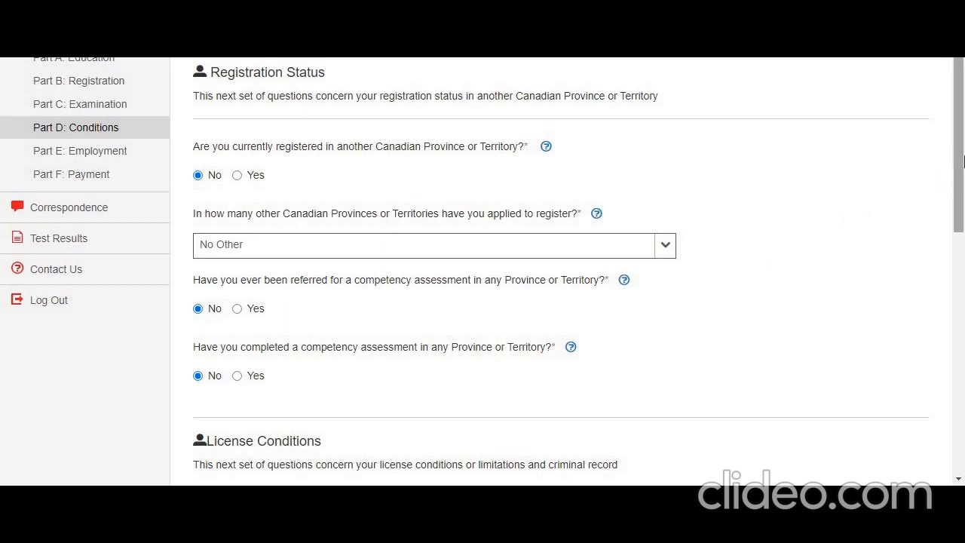
pyautogui.moveTo(958, 173); pyautogui.dragTo(963, 305)
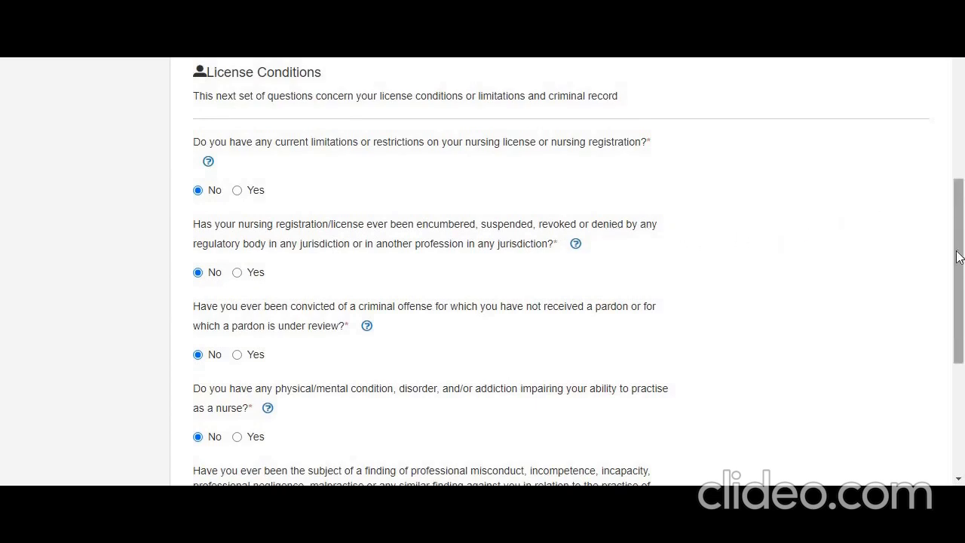
# Check the remaining License Conditions questions down to the current proceedings question, save the answers and continue to Part E: Employment
pyautogui.scroll(-3, 790, 251)
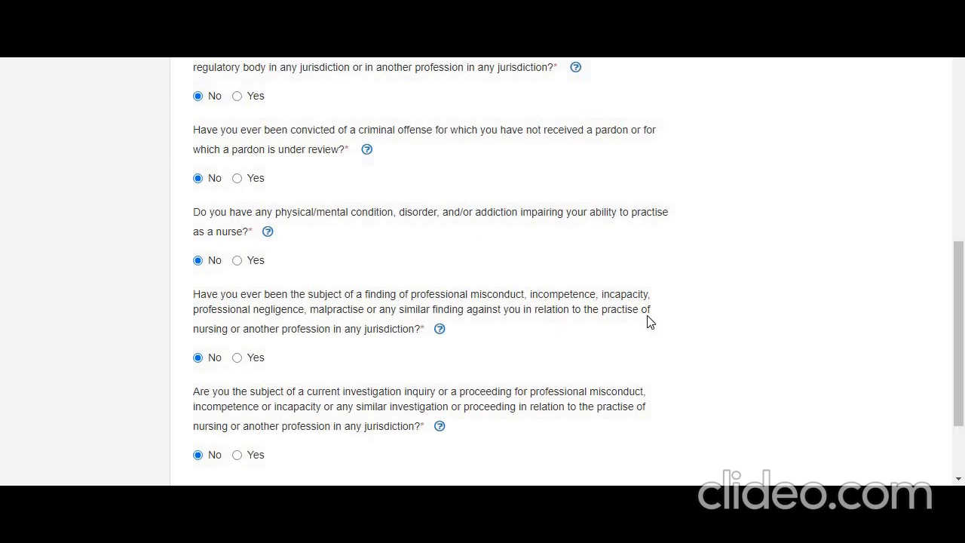
pyautogui.moveTo(960, 309); pyautogui.dragTo(963, 359)
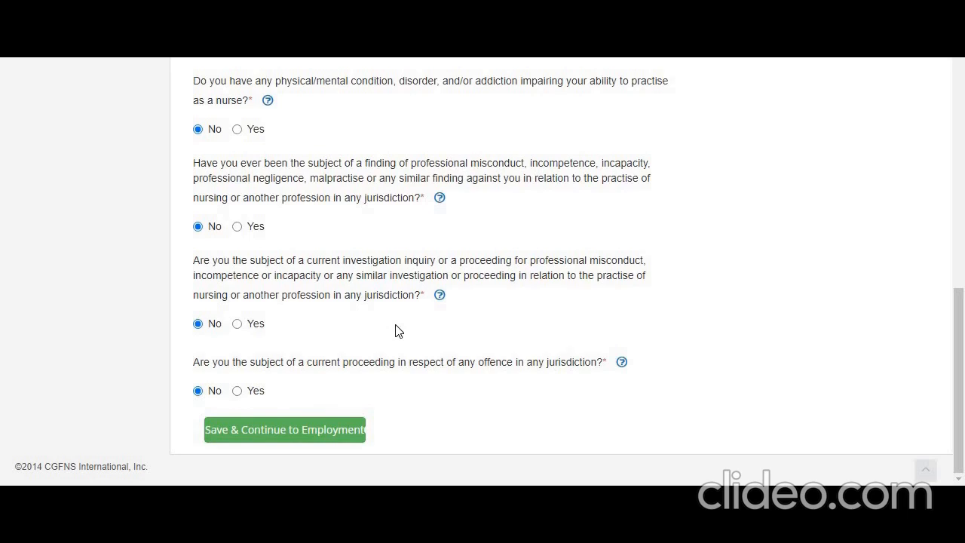
pyautogui.click(317, 431)
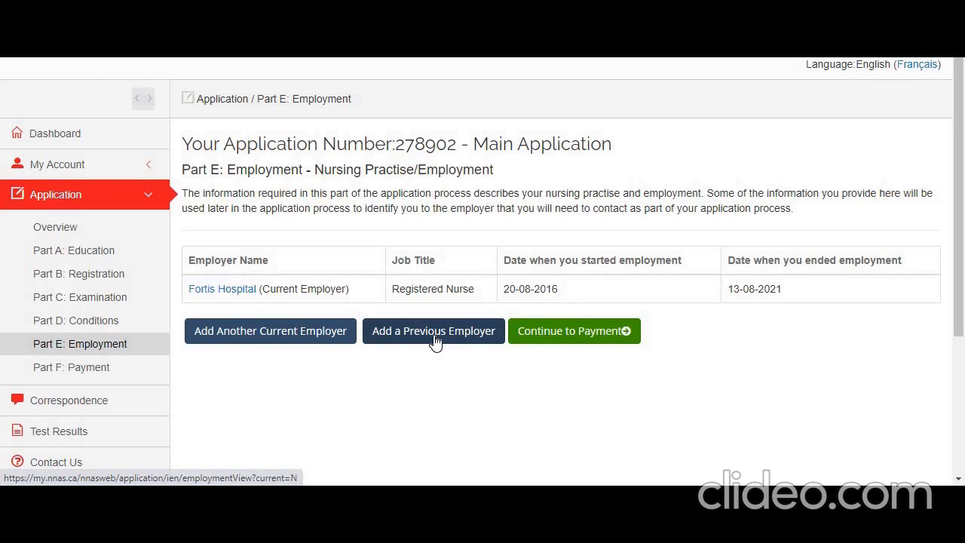
# Open the Fortis Hospital employer entry and go through its employer address, mailing address and supervisor fields
pyautogui.click(220, 291)
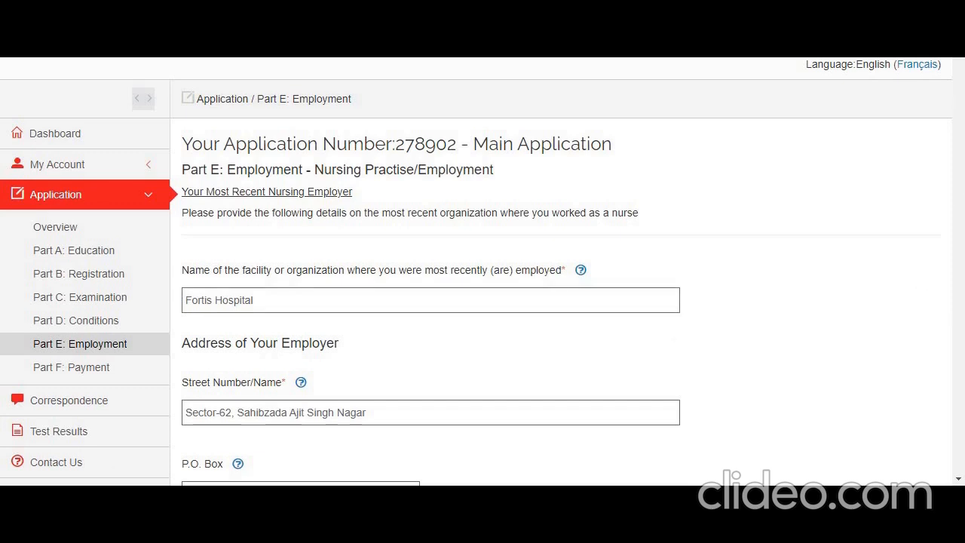
pyautogui.moveTo(959, 29); pyautogui.dragTo(959, 60)
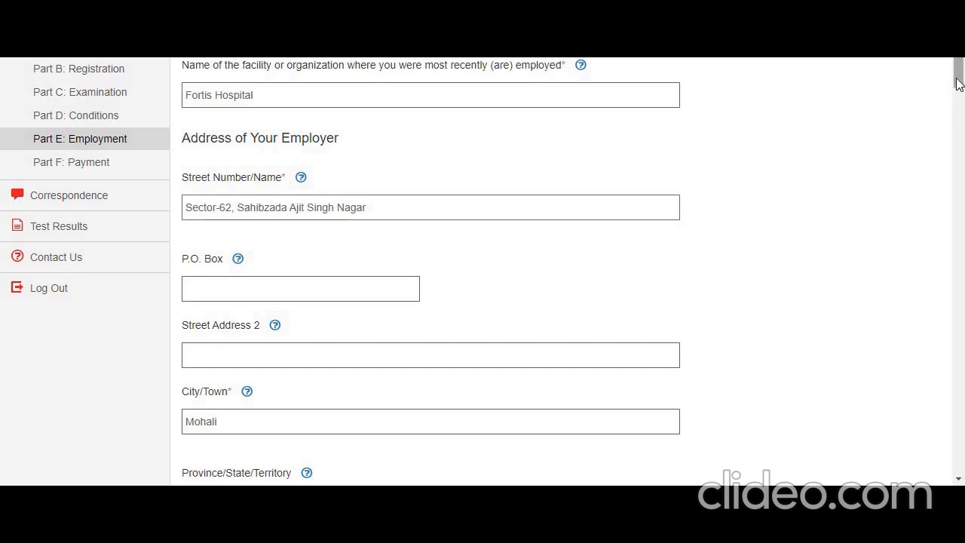
pyautogui.moveTo(958, 83); pyautogui.dragTo(963, 124)
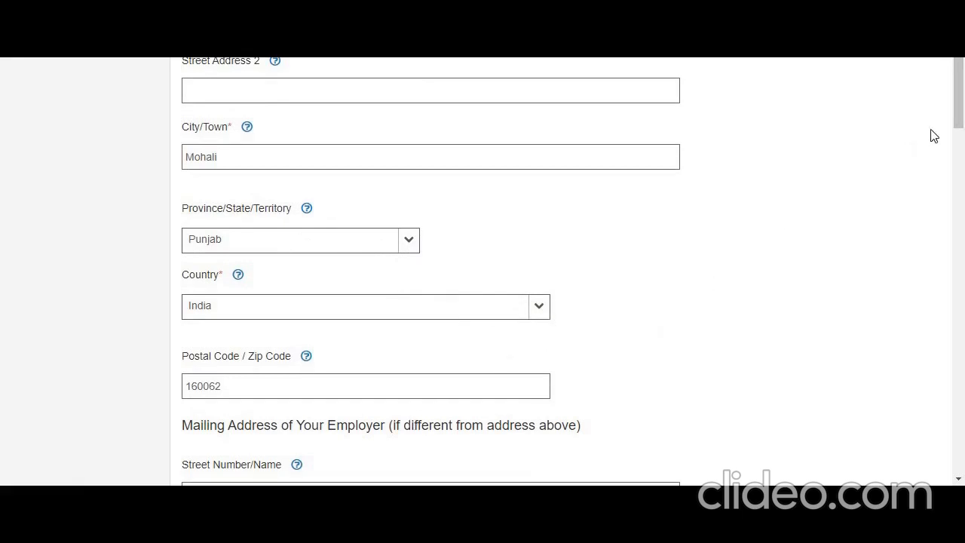
pyautogui.moveTo(960, 121); pyautogui.dragTo(963, 167)
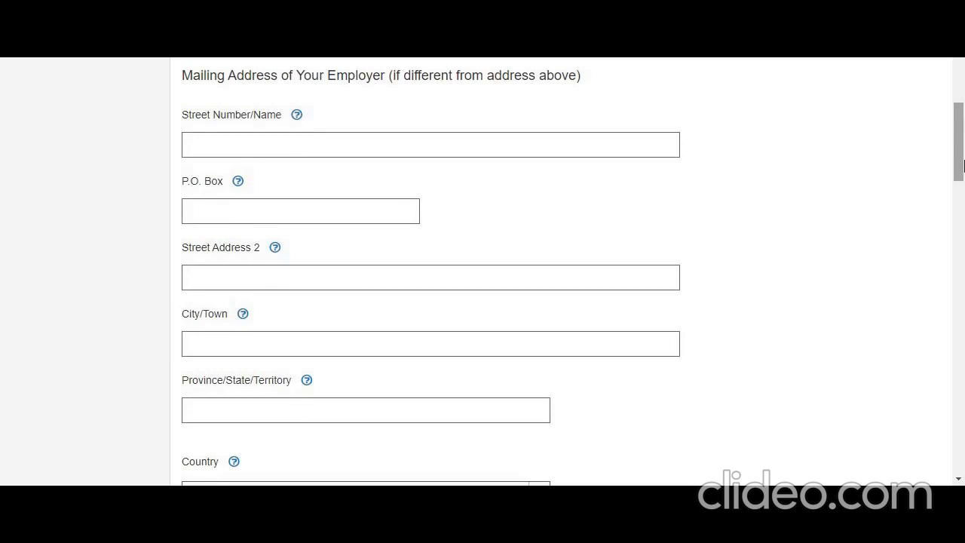
pyautogui.moveTo(963, 164); pyautogui.dragTo(963, 184)
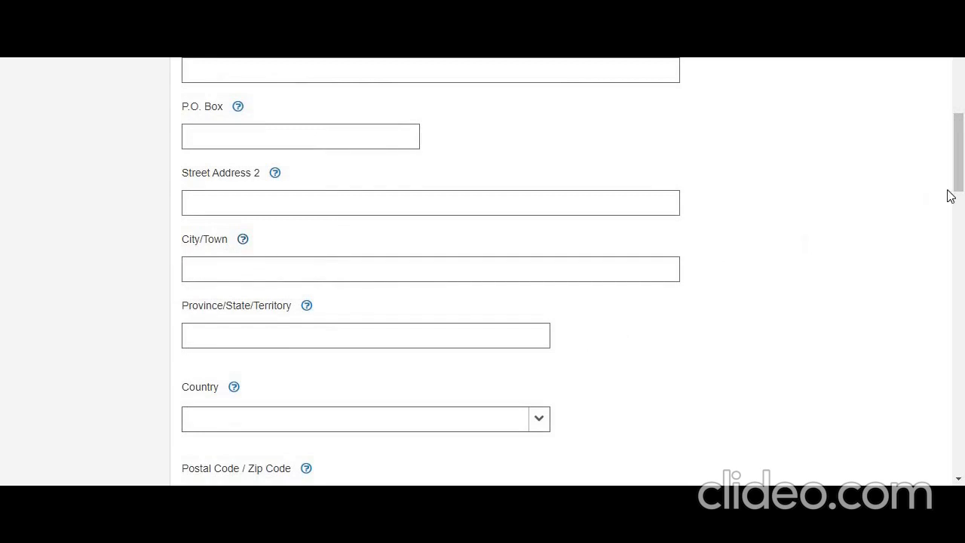
pyautogui.moveTo(962, 179); pyautogui.dragTo(963, 245)
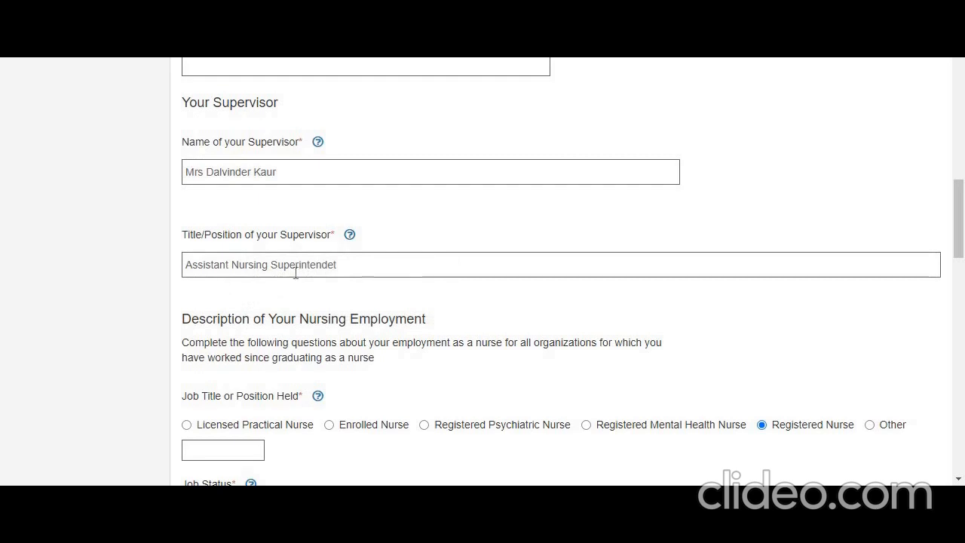
pyautogui.moveTo(314, 144)
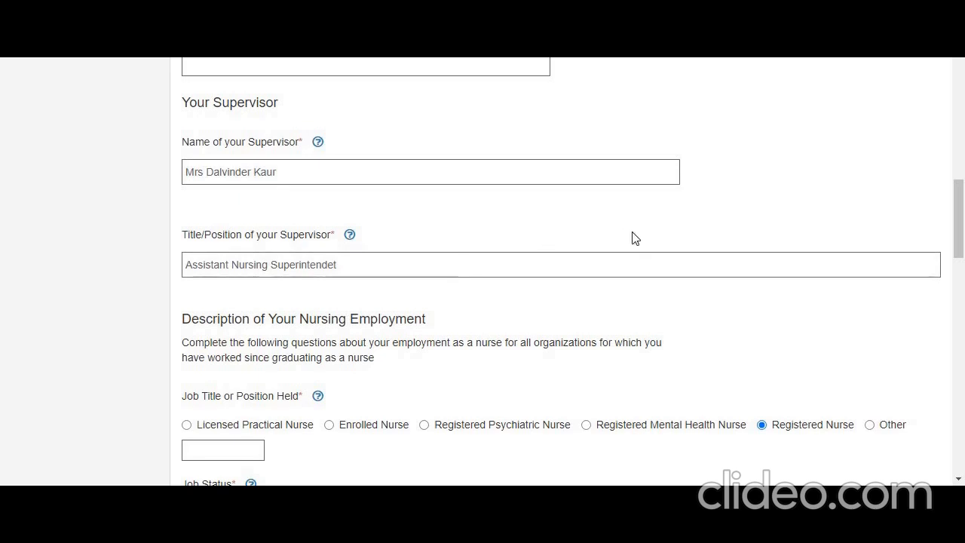
# Review the job title field and the options for job status, primary language spoken at work and primary language of the patient population
pyautogui.scroll(-2, 963, 217)
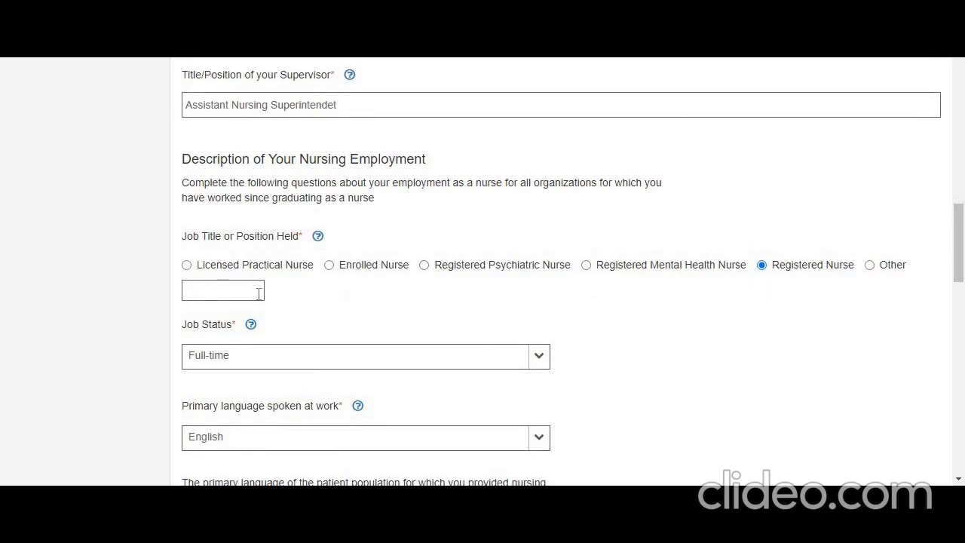
pyautogui.click(539, 359)
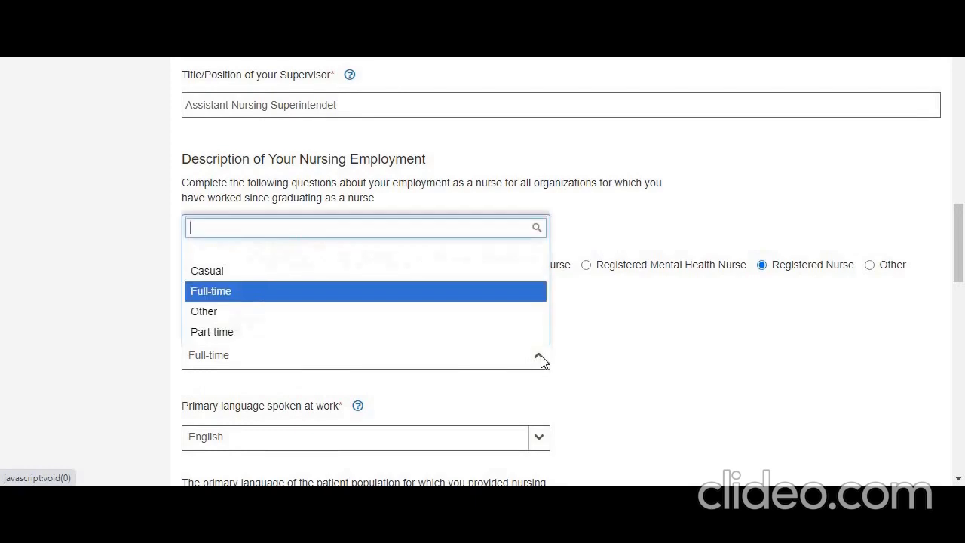
pyautogui.click(668, 330)
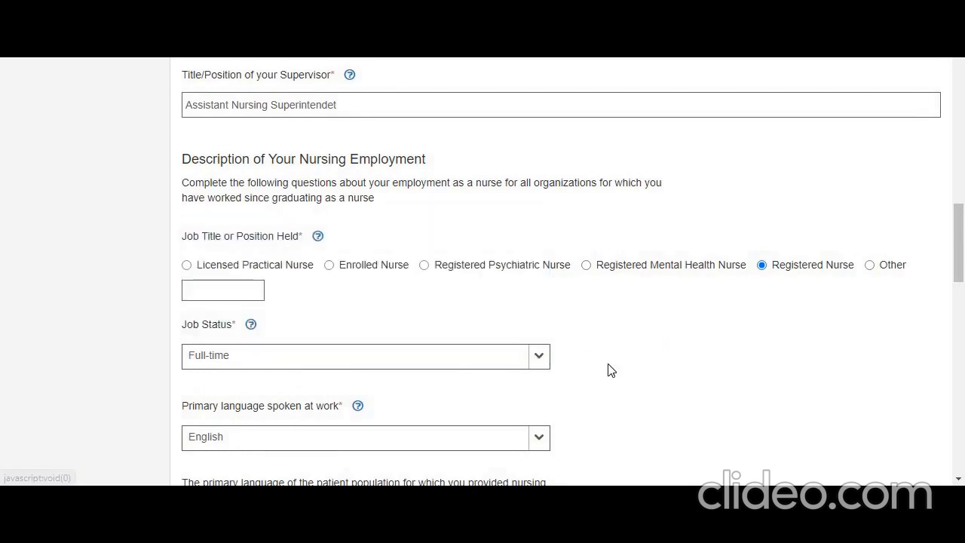
pyautogui.scroll(-3, 797, 218)
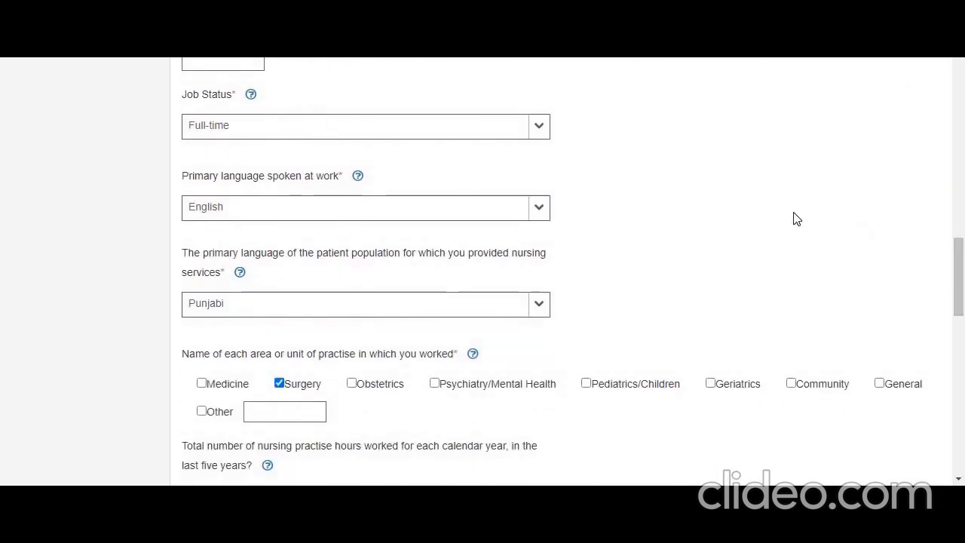
pyautogui.click(540, 124)
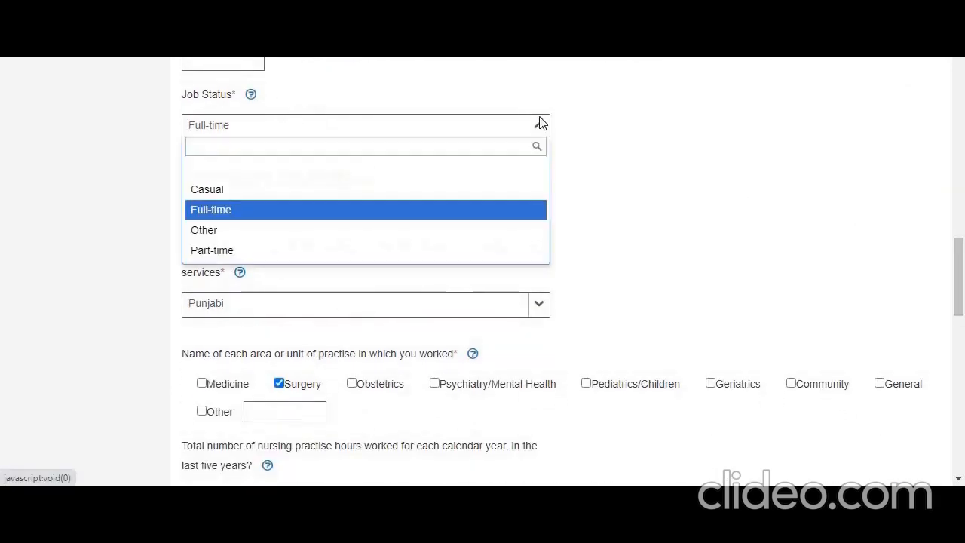
pyautogui.click(612, 174)
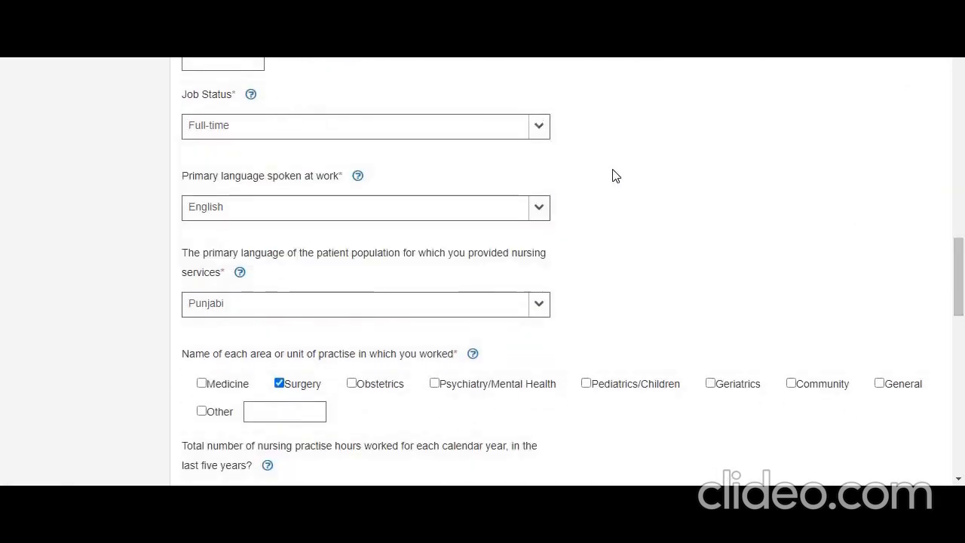
pyautogui.click(536, 210)
pyautogui.click(641, 218)
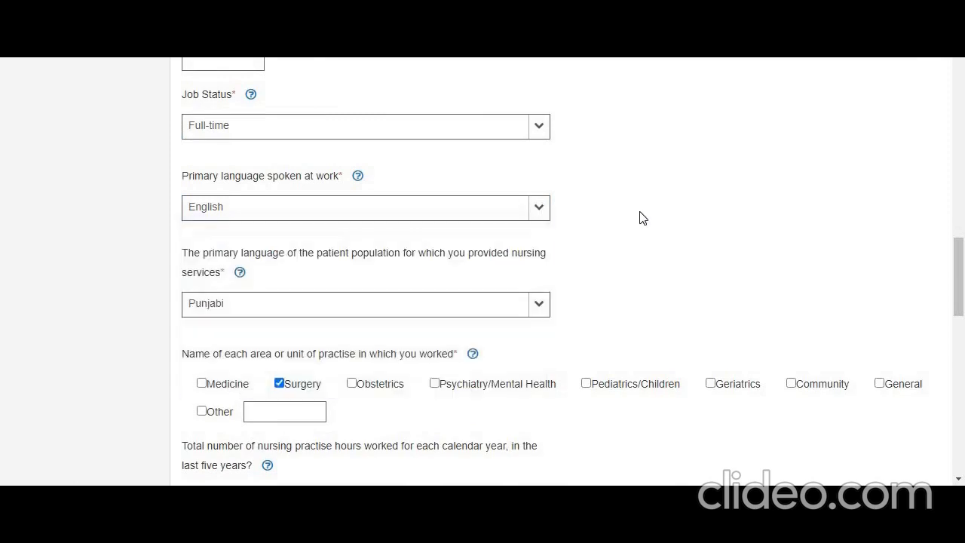
pyautogui.click(540, 305)
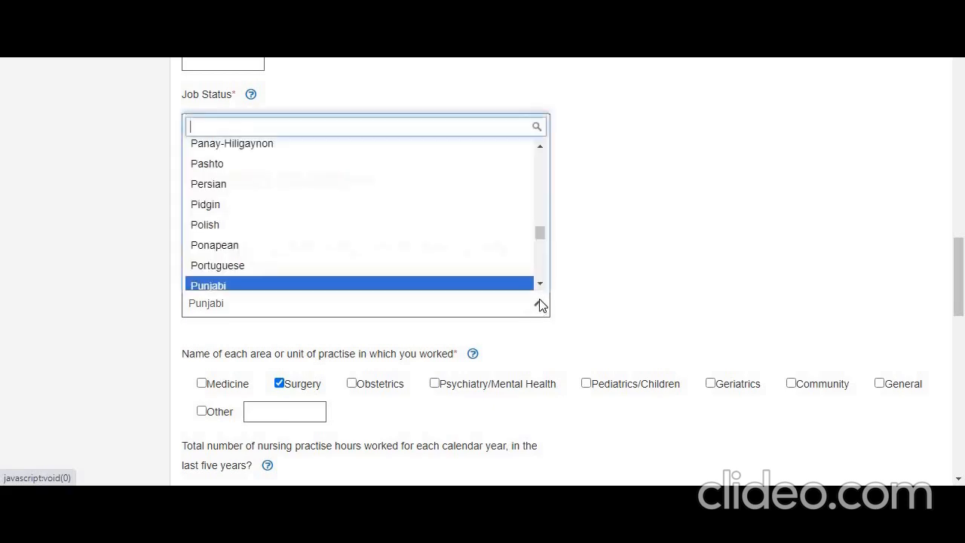
pyautogui.click(646, 287)
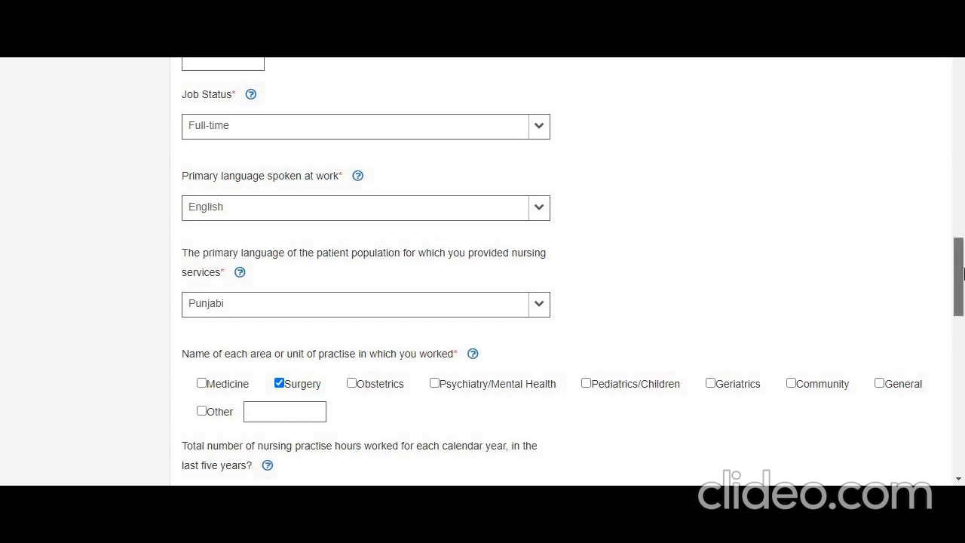
# Examine the areas of practise worked in and the nursing practise hours fields for the last five years
pyautogui.moveTo(960, 264); pyautogui.dragTo(960, 285)
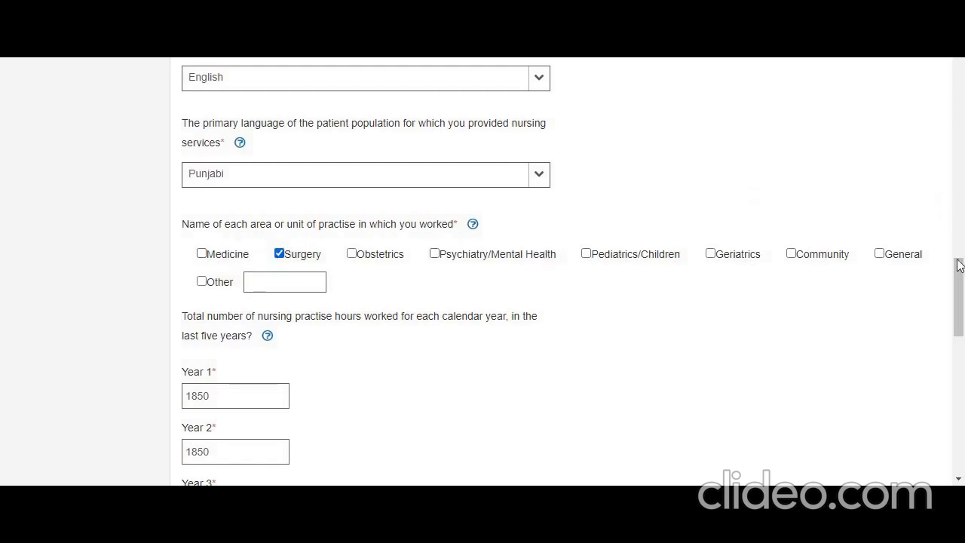
pyautogui.scroll(-2, 962, 283)
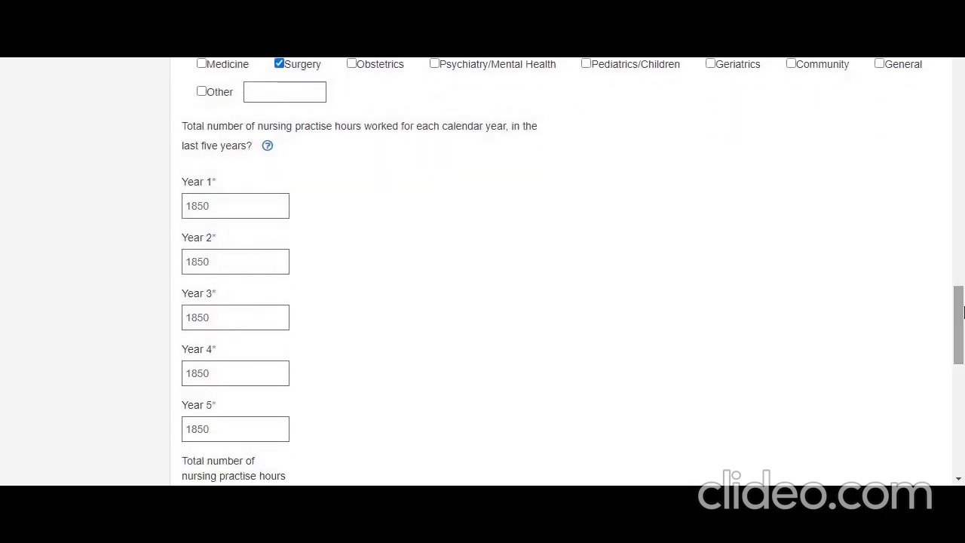
pyautogui.moveTo(957, 292); pyautogui.dragTo(956, 276)
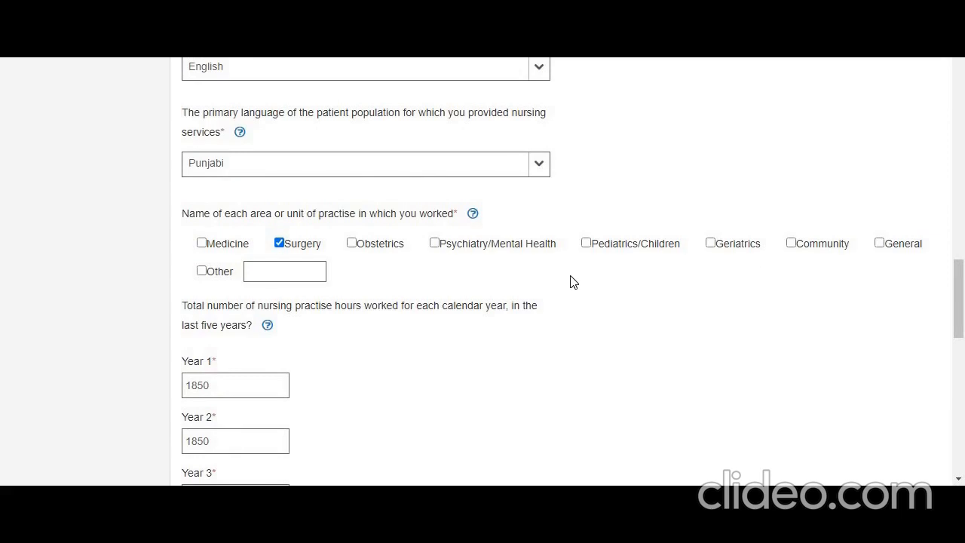
pyautogui.moveTo(960, 285); pyautogui.dragTo(960, 316)
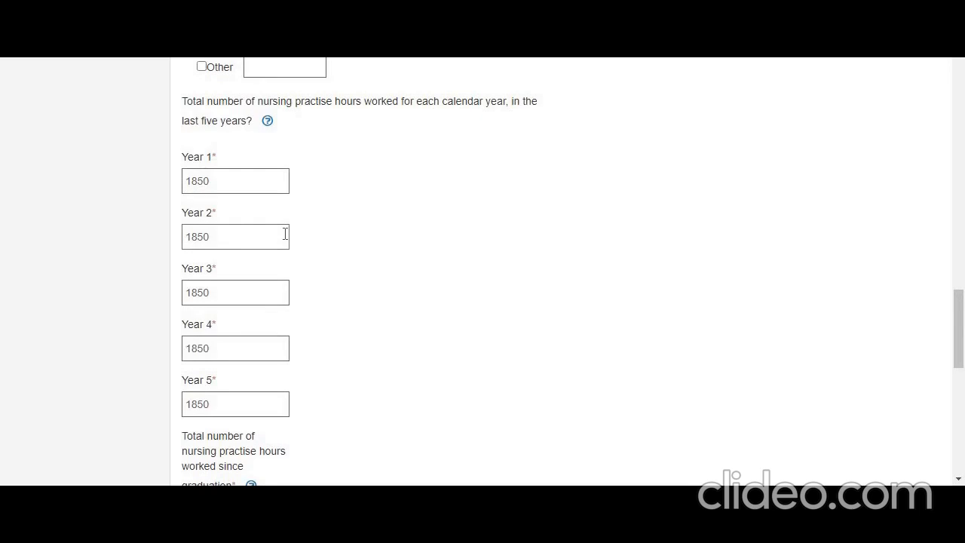
pyautogui.click(227, 184)
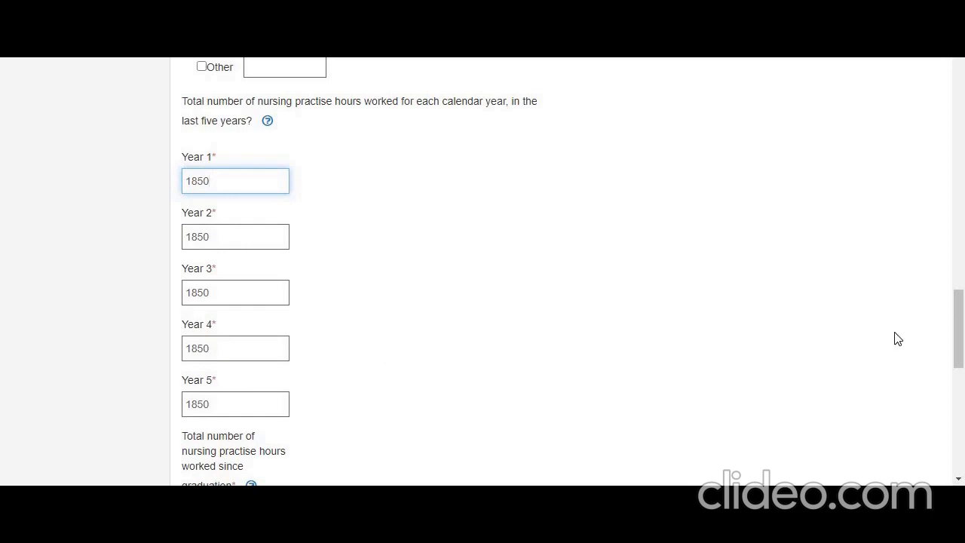
pyautogui.moveTo(959, 322)
pyautogui.mouseDown()
pyautogui.moveTo(960, 356)
pyautogui.moveTo(959, 326)
pyautogui.mouseUp()
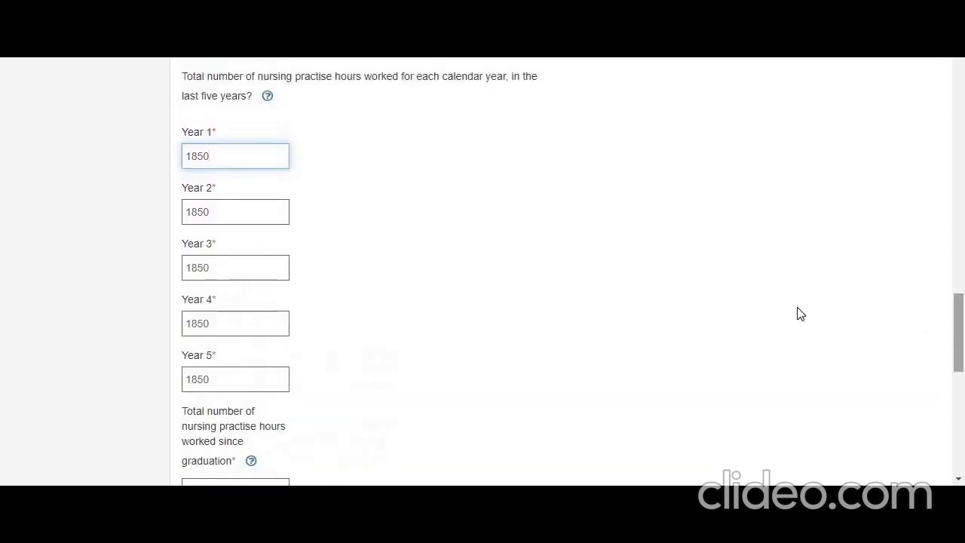
# Clear the Year 2 nursing practise hours and re-enter 1850
pyautogui.click(211, 215)
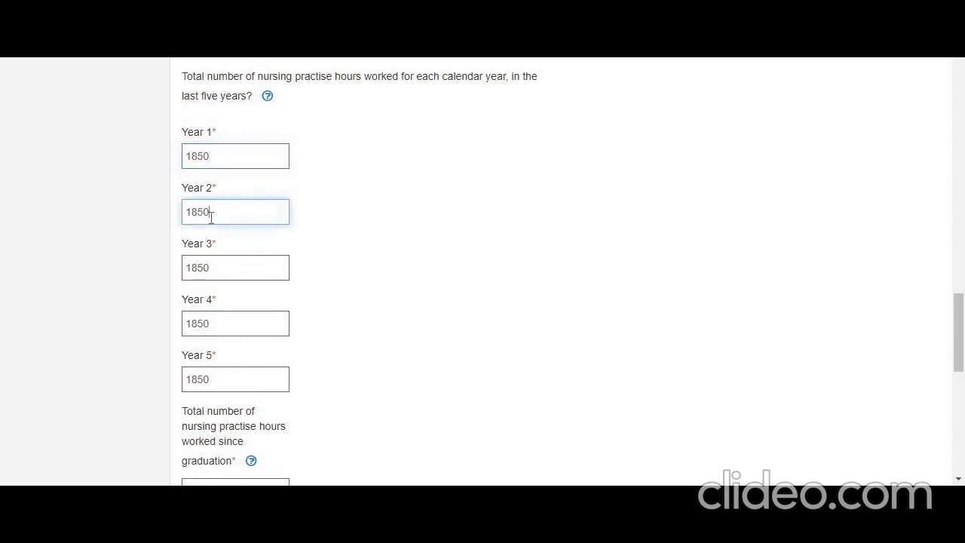
pyautogui.press('BackSpace')
pyautogui.press('BackSpace')
pyautogui.press('BackSpace')
pyautogui.press('BackSpace')
pyautogui.write('0')
pyautogui.press('BackSpace')
pyautogui.write('1850')
# Review the Year 5 hours, the total practise hours since graduation and the calendars for the employment start and end dates
pyautogui.scroll(-3, 942, 333)
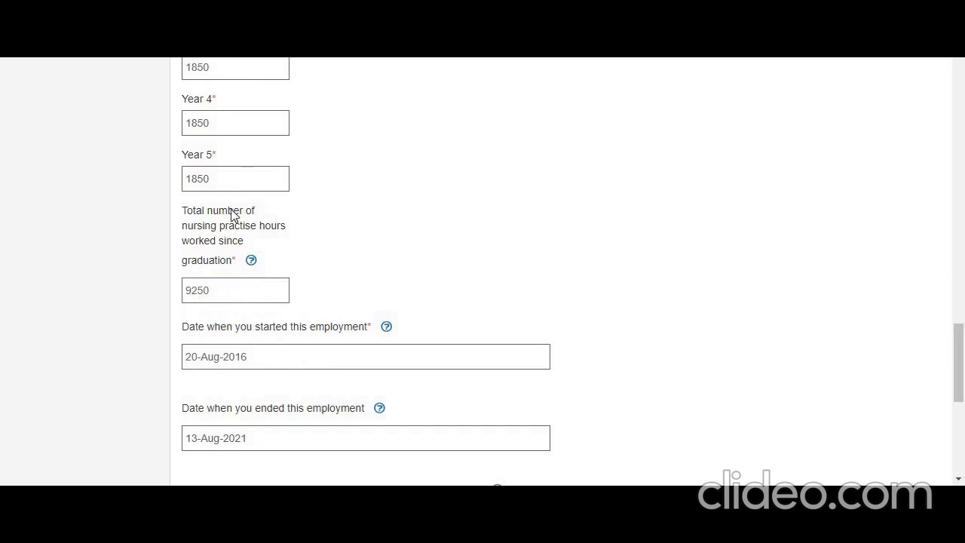
pyautogui.click(219, 179)
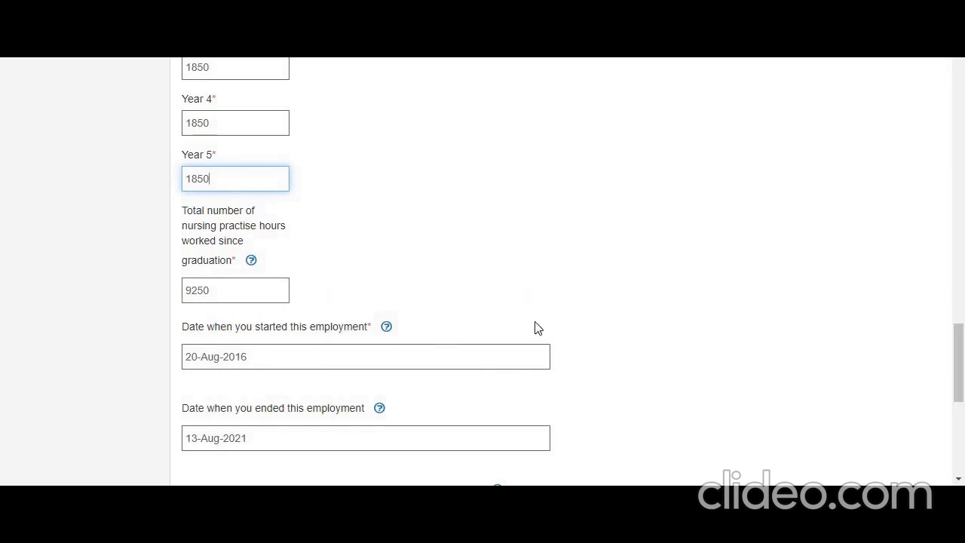
pyautogui.moveTo(962, 356); pyautogui.dragTo(957, 380)
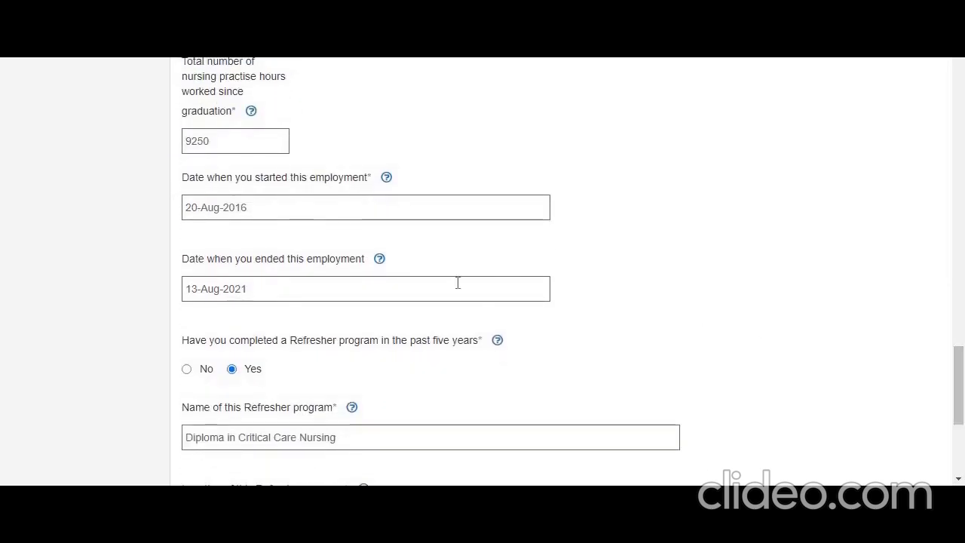
pyautogui.click(267, 204)
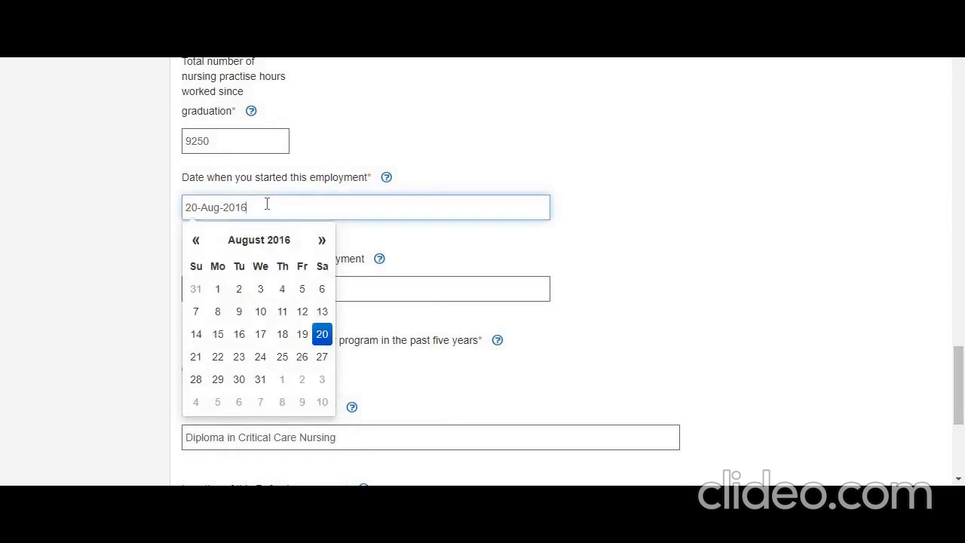
pyautogui.click(390, 295)
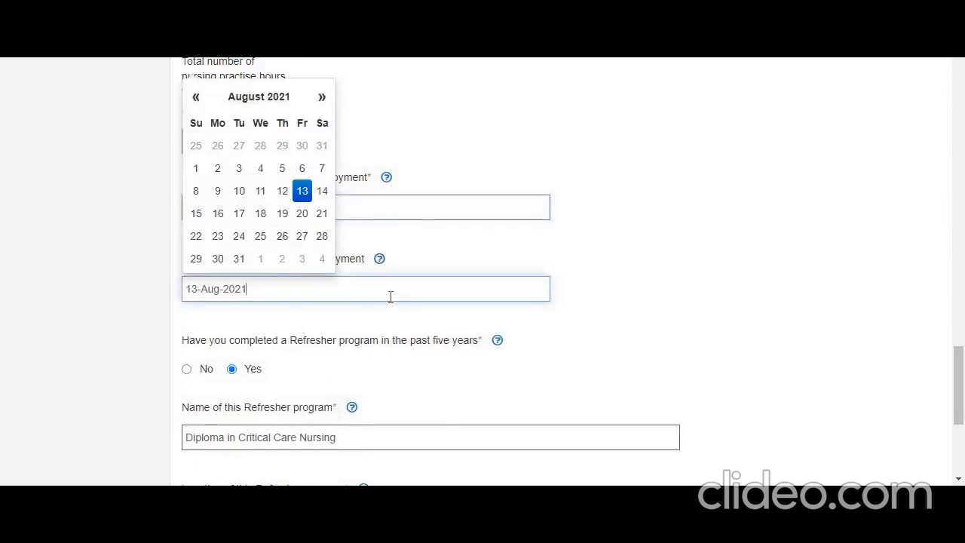
pyautogui.click(459, 253)
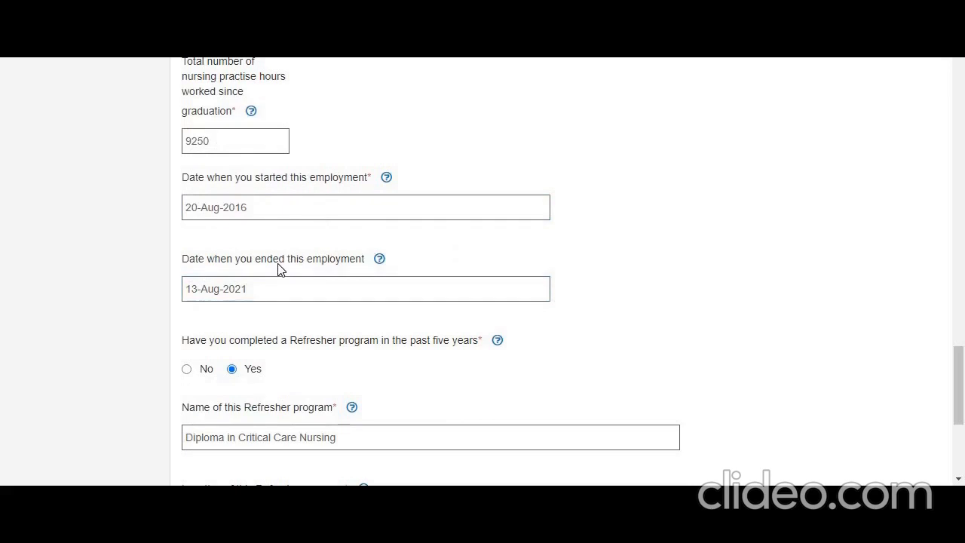
pyautogui.moveTo(374, 265)
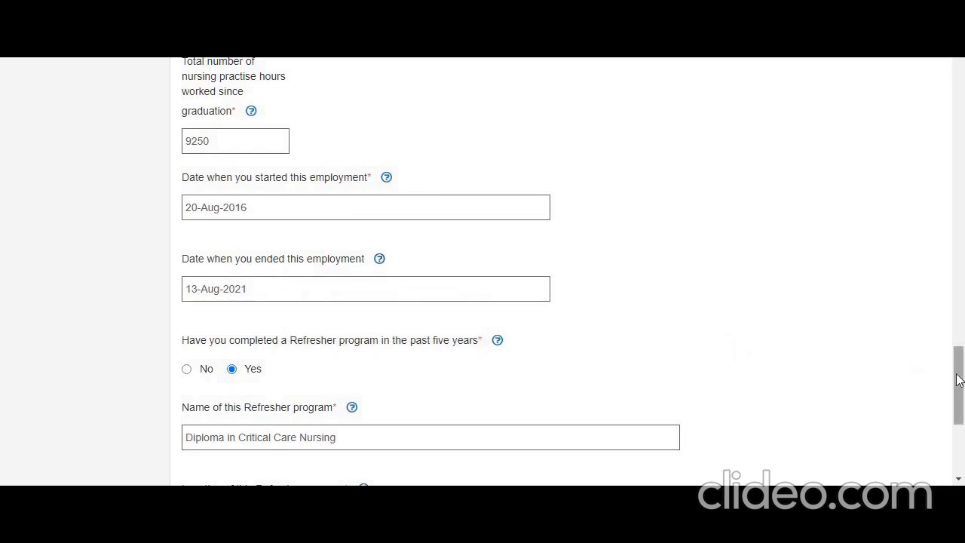
# Check the Refresher program's name, location and dates, and submit the employer information
pyautogui.moveTo(959, 379); pyautogui.dragTo(958, 411)
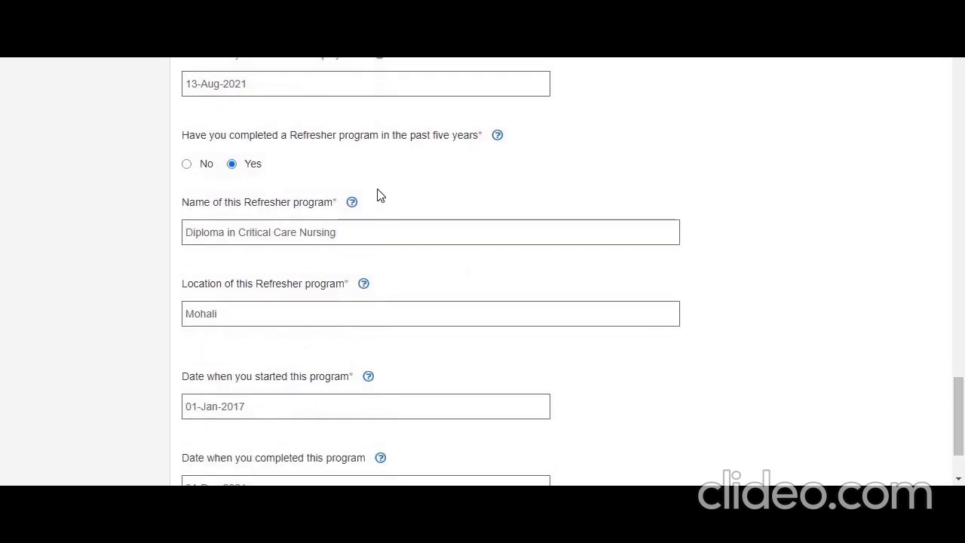
pyautogui.moveTo(483, 155)
pyautogui.moveTo(957, 398); pyautogui.dragTo(957, 415)
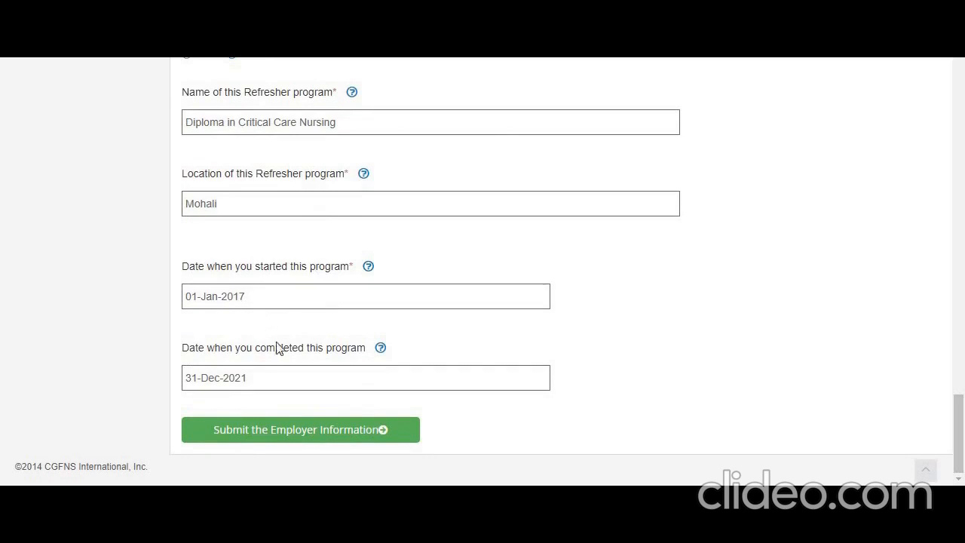
pyautogui.click(324, 437)
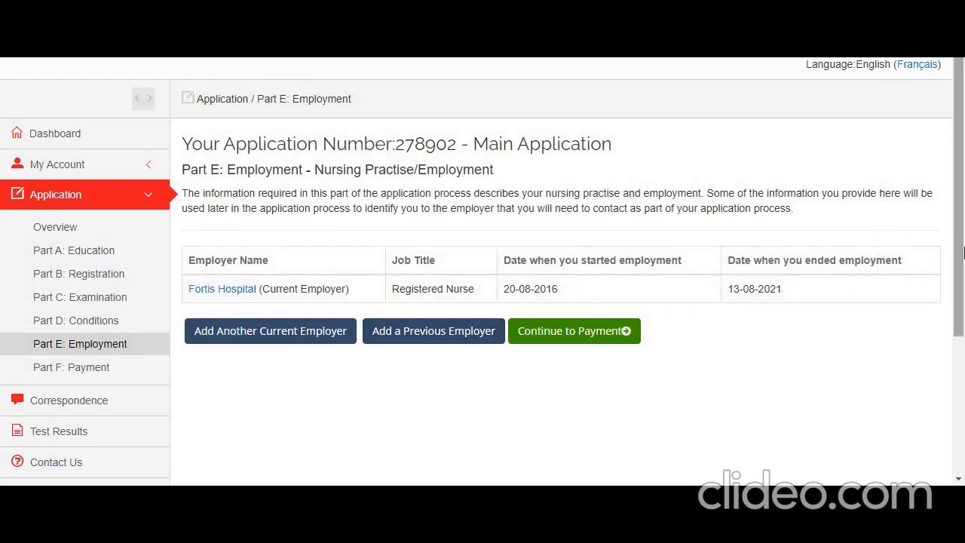
# Continue to Part F: Payment and view the order cost and payment options for the main application
pyautogui.moveTo(962, 255); pyautogui.dragTo(962, 295)
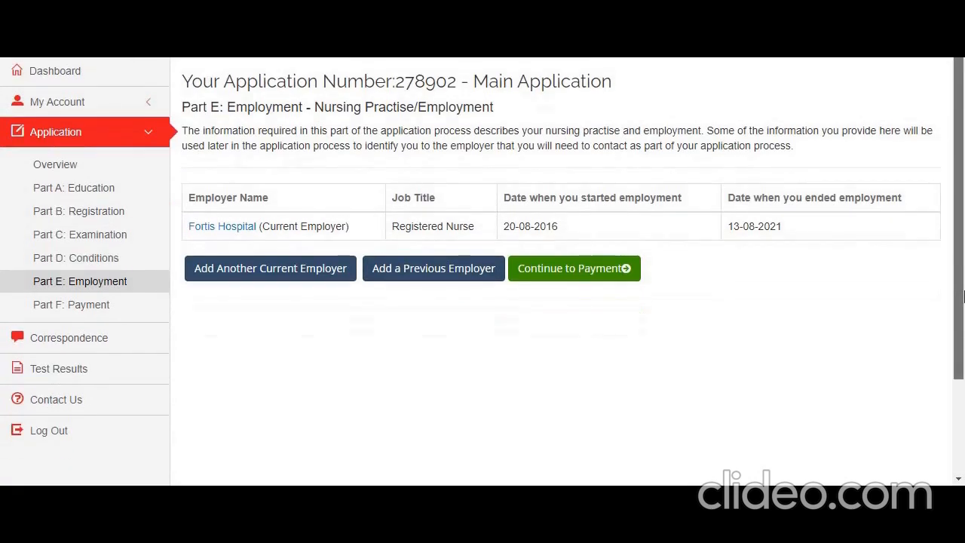
pyautogui.click(588, 269)
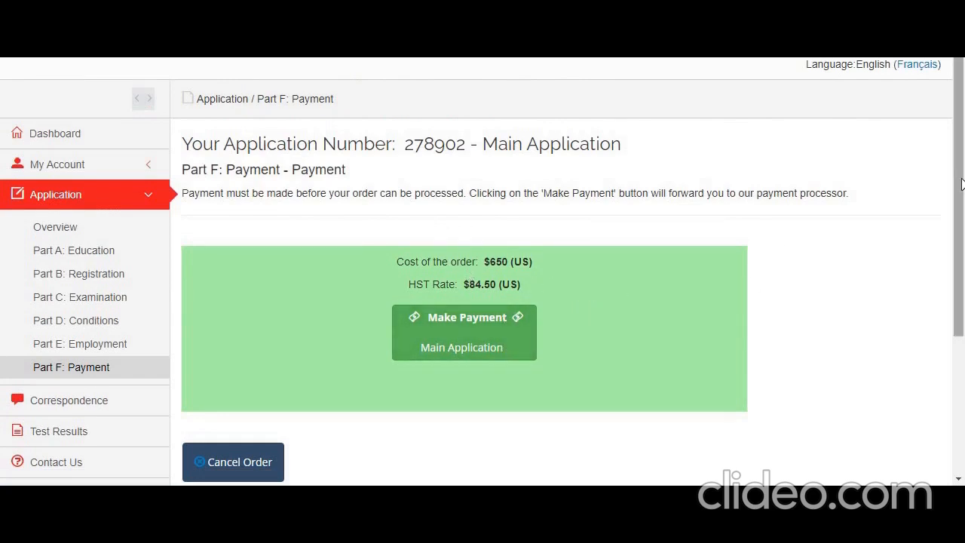
pyautogui.scroll(-2, 963, 252)
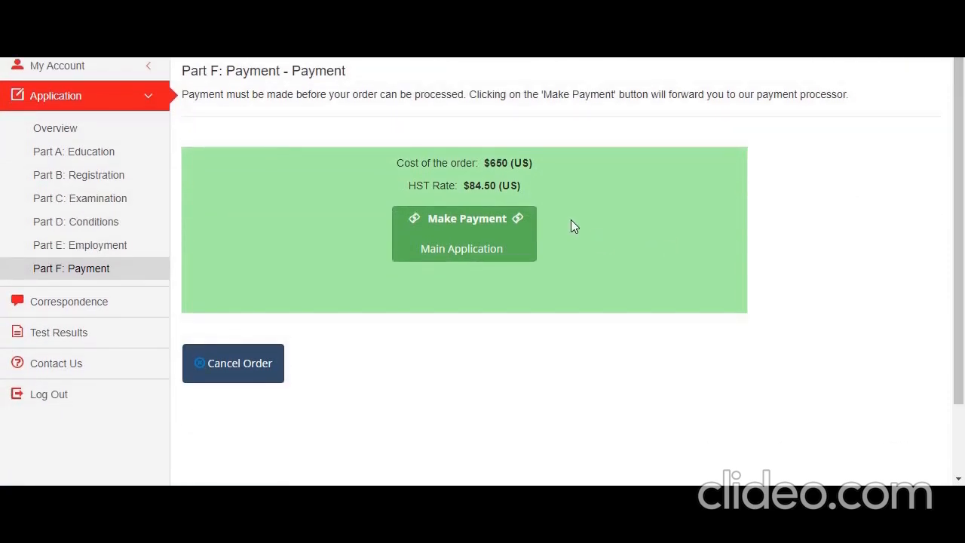